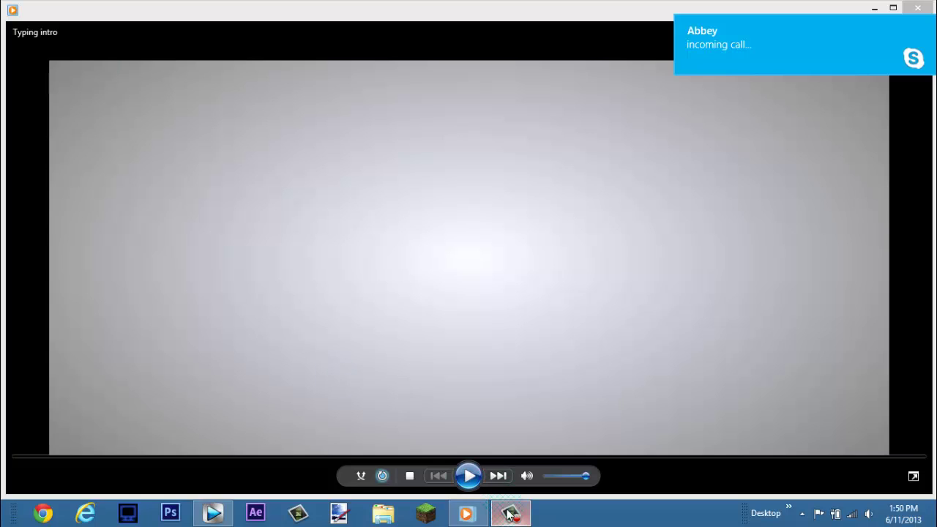
# Close the Typing intro video in Windows Media Player to reveal the 'Typing intro.veg' project
pyautogui.click(511, 513)
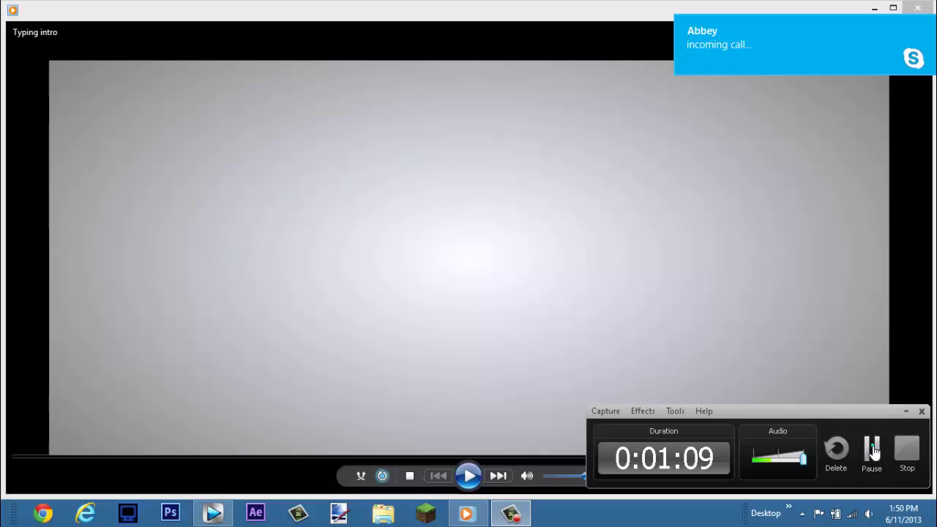
pyautogui.click(867, 440)
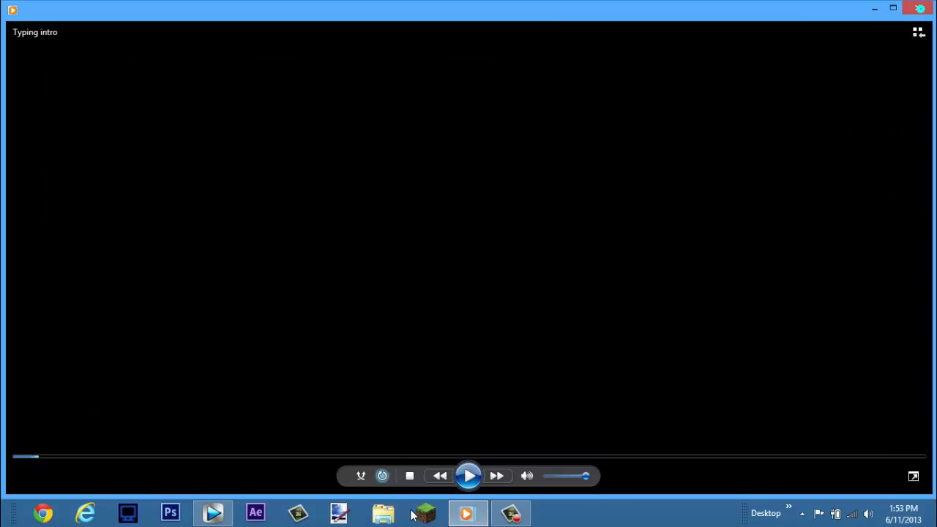
pyautogui.hotkey('alt', 'F4')
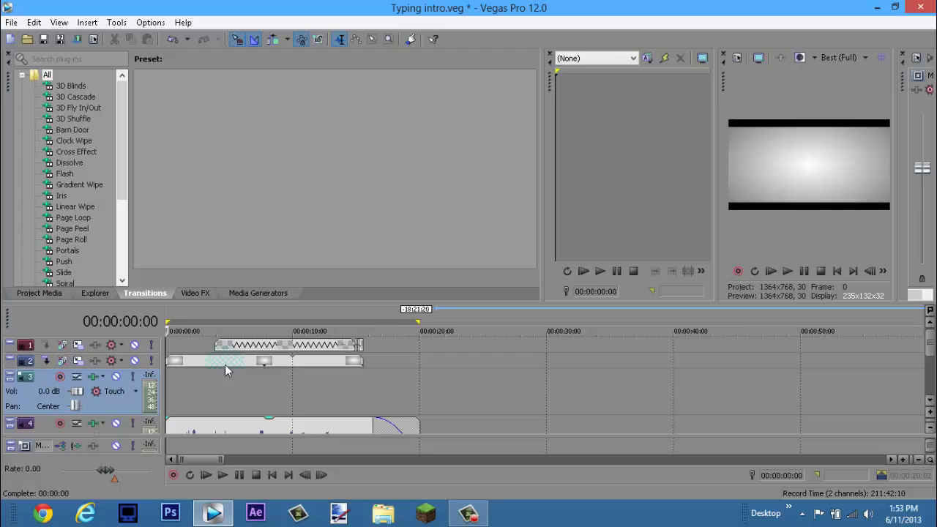
# Scrub through the Typing intro timeline, then start a new empty 1920x1080 Untitled project
pyautogui.click(168, 308)
pyautogui.click(188, 313)
pyautogui.click(241, 316)
pyautogui.click(319, 295)
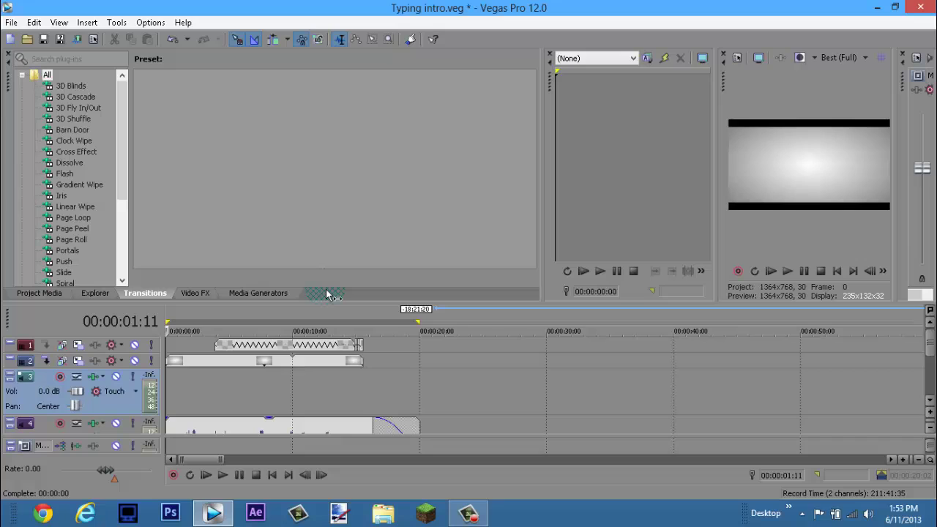
pyautogui.click(313, 314)
pyautogui.click(530, 296)
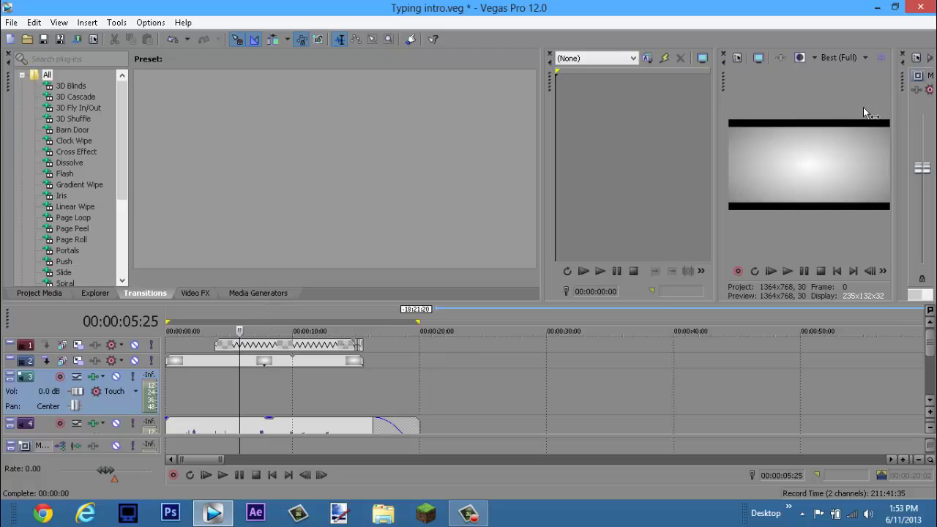
pyautogui.click(275, 344)
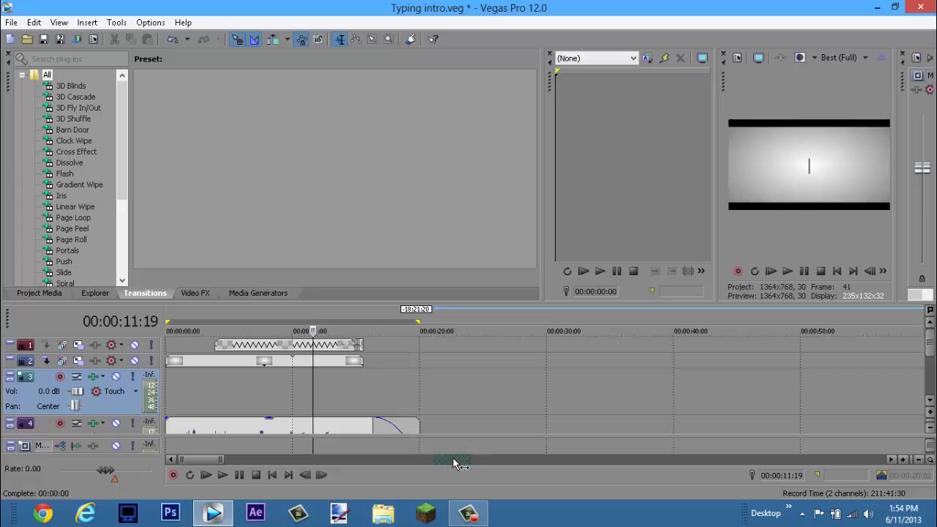
pyautogui.click(470, 513)
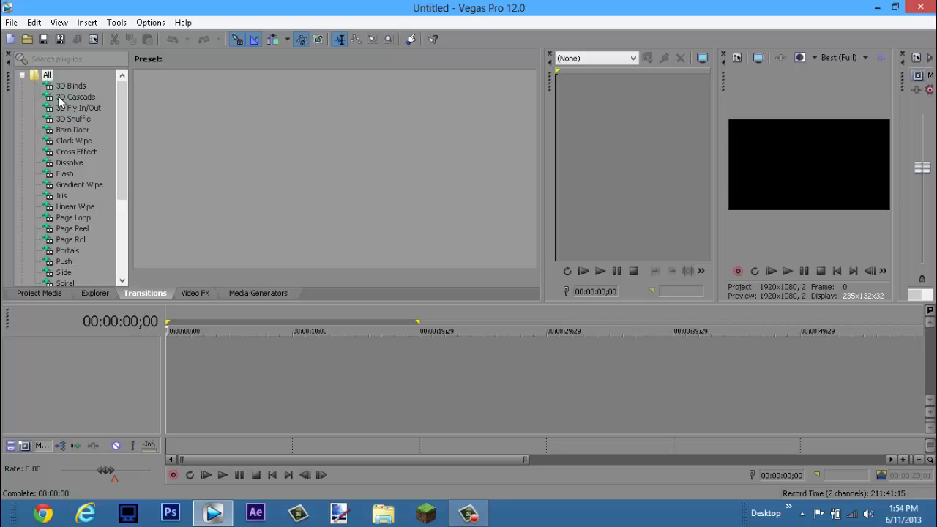
# Drag the Color Gradient preset 'Elliptical White to Black' from Media Generators onto the timeline
pyautogui.moveTo(74, 82); pyautogui.dragTo(229, 383)
pyautogui.moveTo(119, 183); pyautogui.dragTo(116, 164)
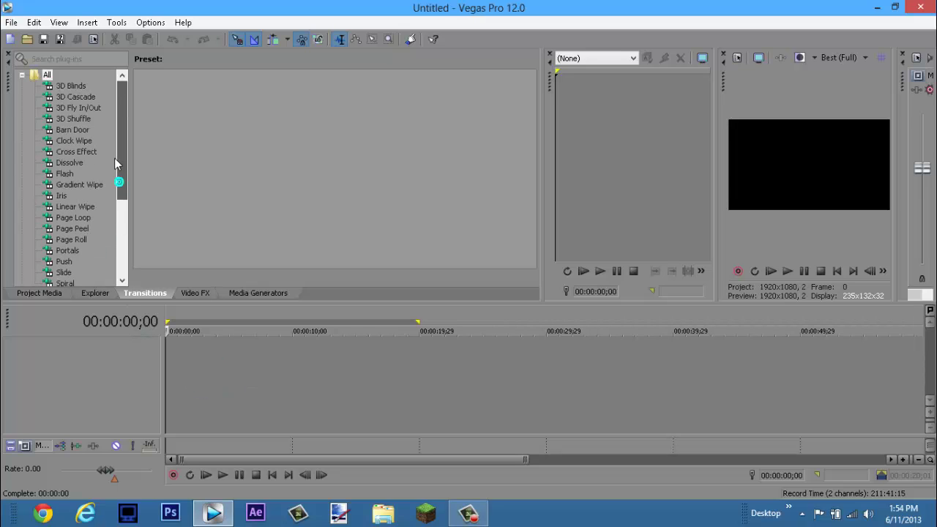
pyautogui.click(262, 292)
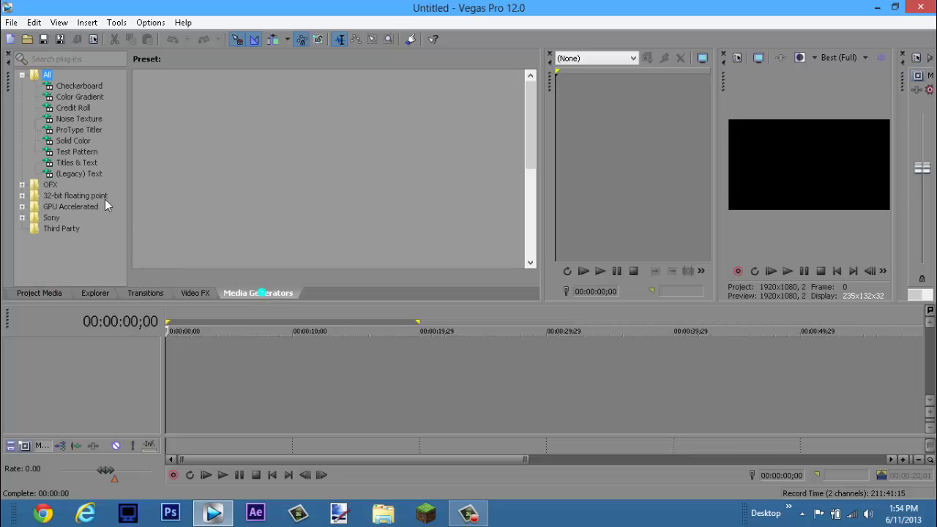
pyautogui.click(71, 140)
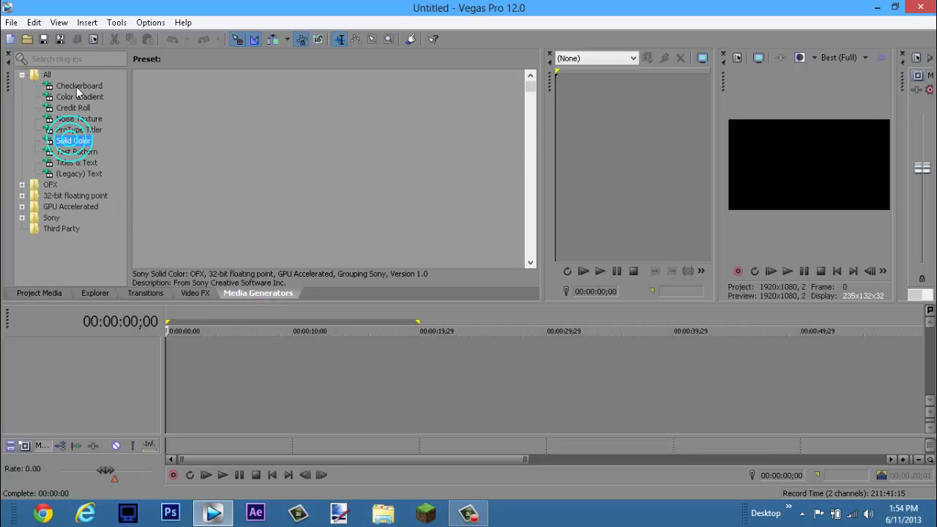
pyautogui.click(81, 99)
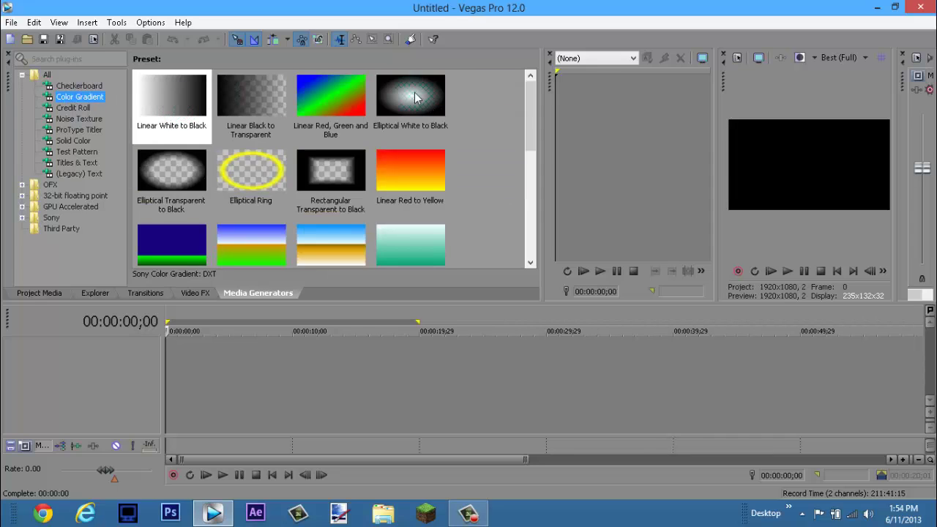
pyautogui.moveTo(434, 109); pyautogui.dragTo(272, 389)
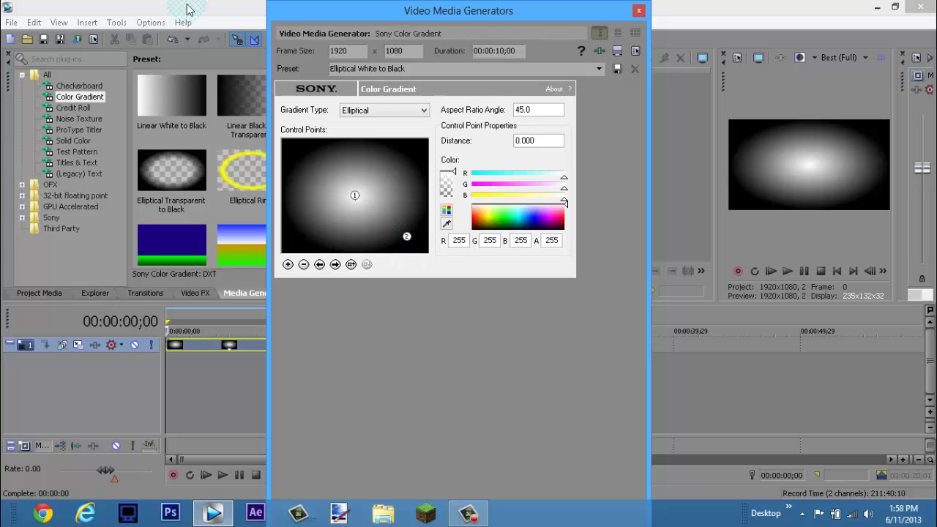
# Make gradient control point 2 grey 144 at distance 0.707, then close the generator settings
pyautogui.click(406, 237)
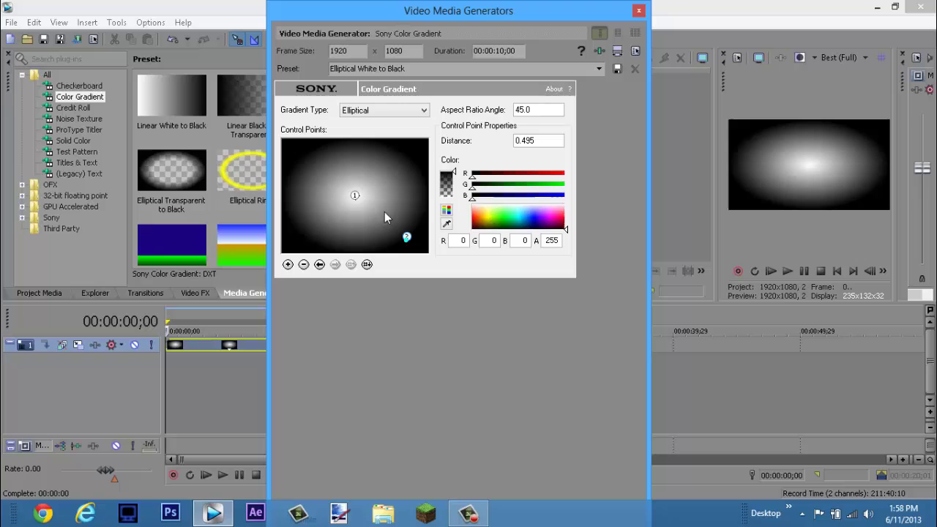
pyautogui.click(447, 224)
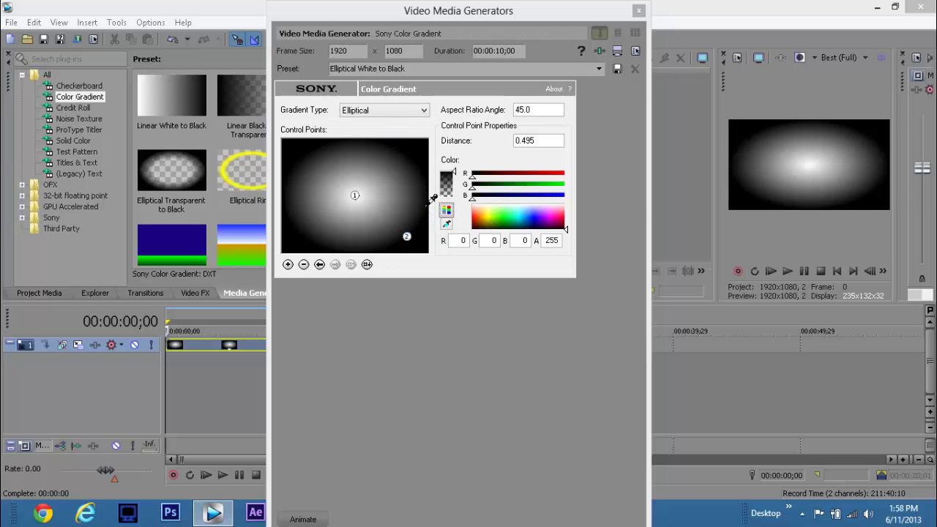
pyautogui.click(393, 217)
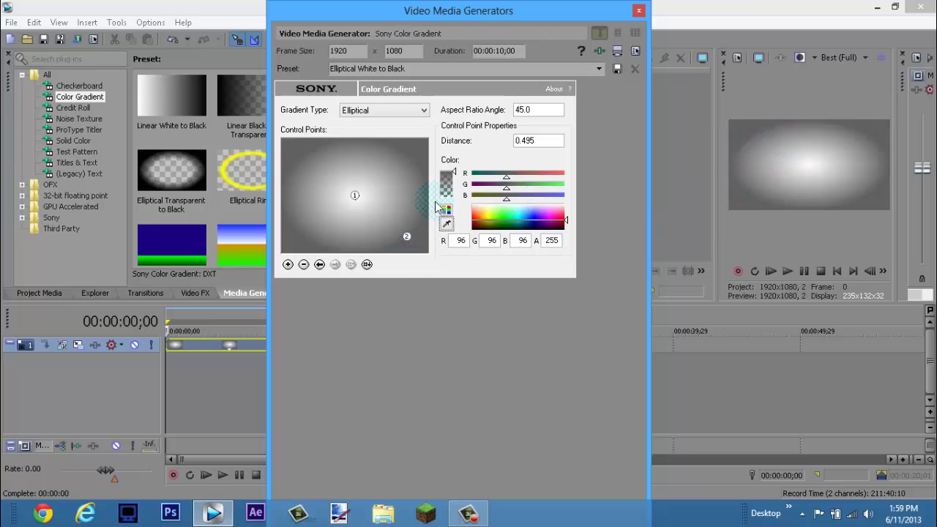
pyautogui.click(406, 236)
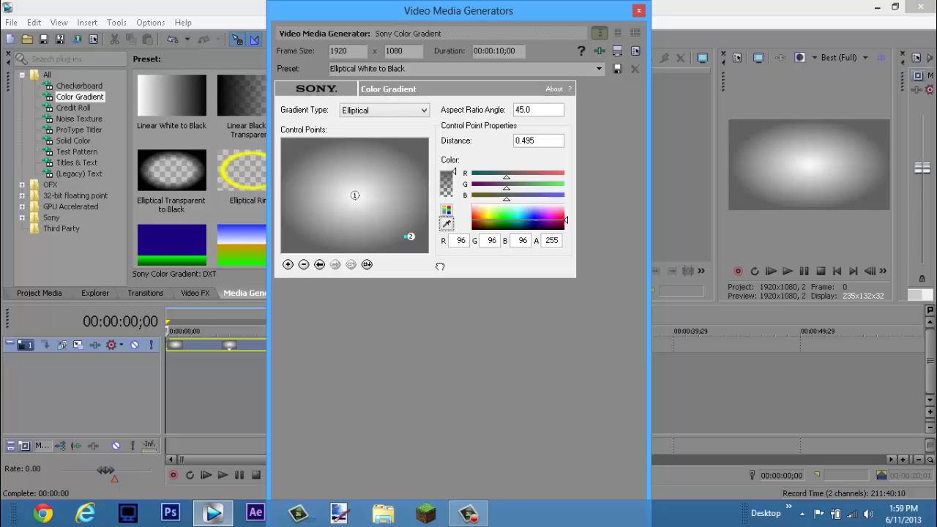
pyautogui.moveTo(441, 268); pyautogui.dragTo(839, 135)
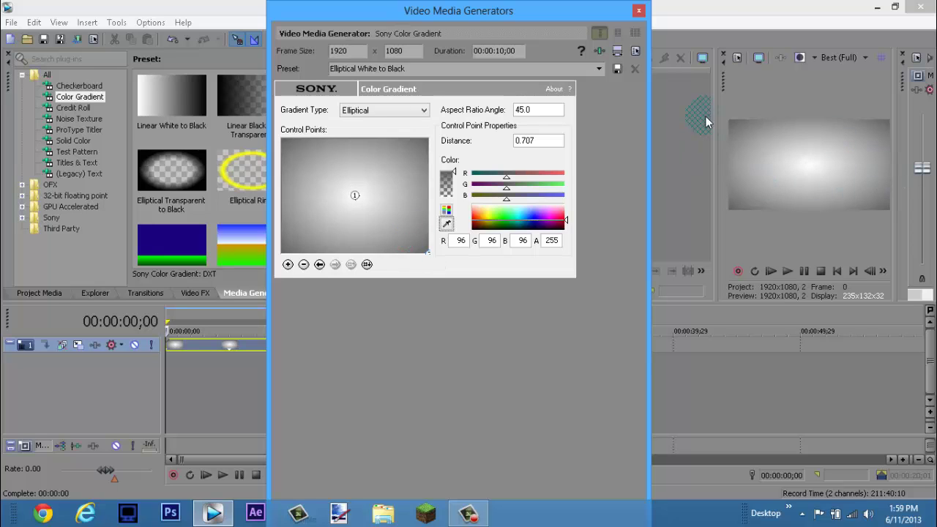
pyautogui.moveTo(705, 116)
pyautogui.mouseDown()
pyautogui.moveTo(574, 230)
pyautogui.moveTo(437, 213)
pyautogui.moveTo(881, 209)
pyautogui.moveTo(435, 205)
pyautogui.moveTo(445, 222)
pyautogui.moveTo(407, 224)
pyautogui.moveTo(408, 236)
pyautogui.moveTo(737, 206)
pyautogui.moveTo(648, 275)
pyautogui.mouseUp()
pyautogui.click(447, 223)
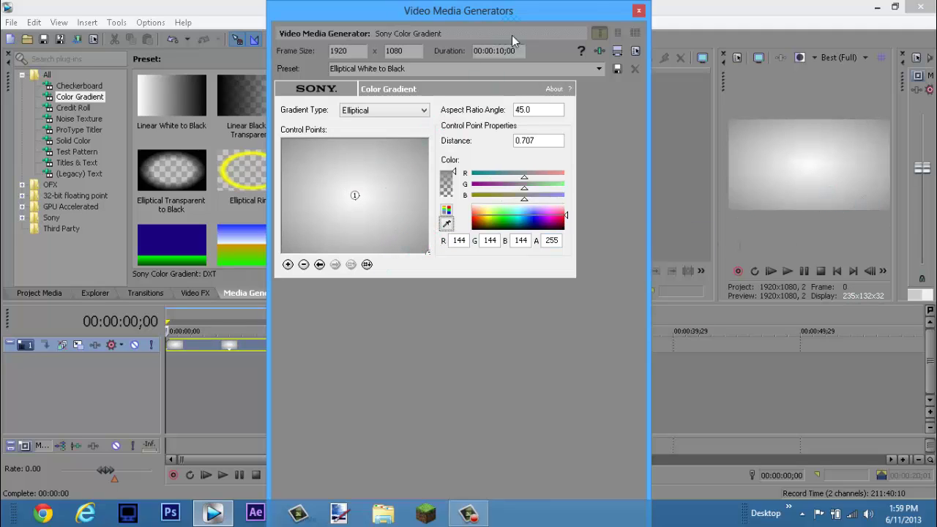
pyautogui.click(639, 10)
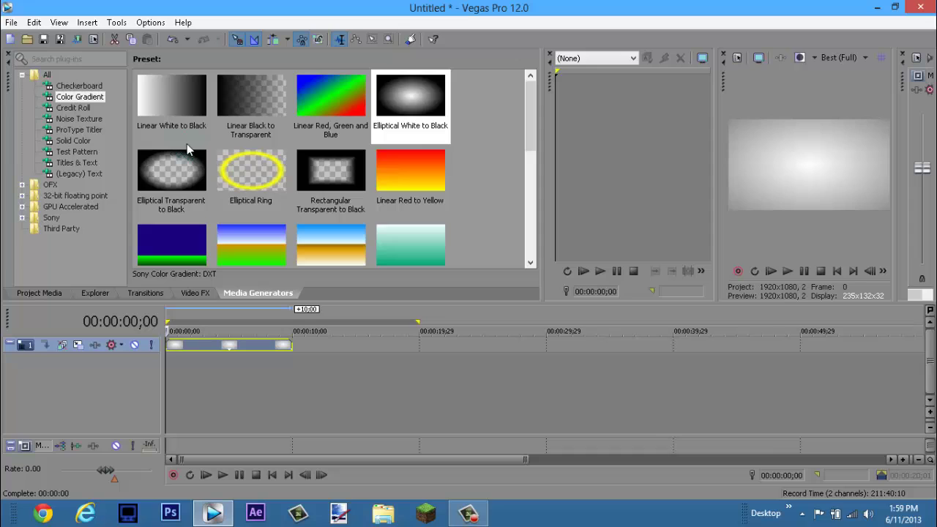
# Insert a new empty video track above the gradient track
pyautogui.moveTo(536, 127); pyautogui.dragTo(520, 232)
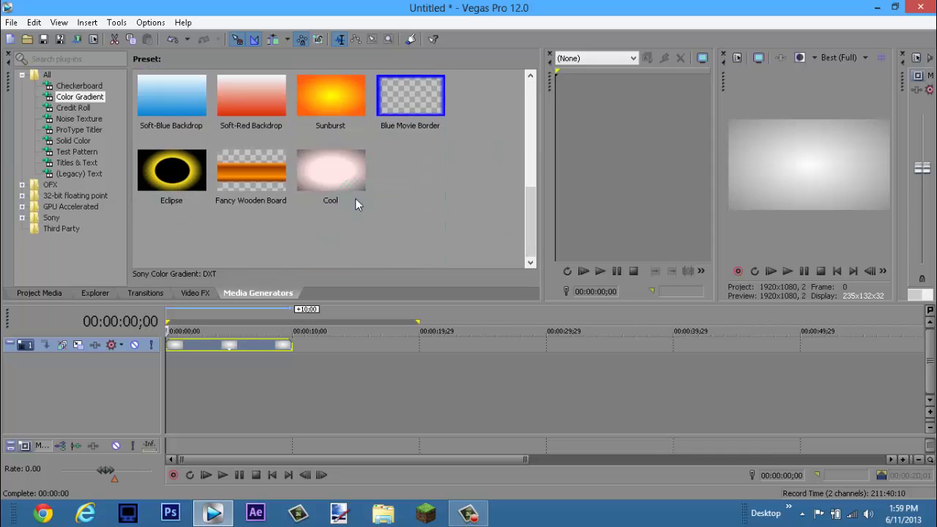
pyautogui.scroll(5, 532, 232)
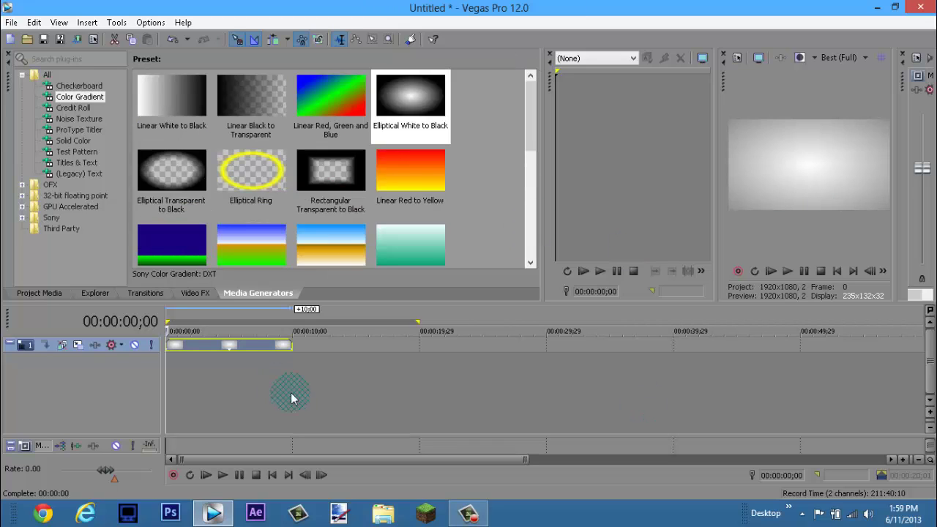
pyautogui.rightClick(225, 389)
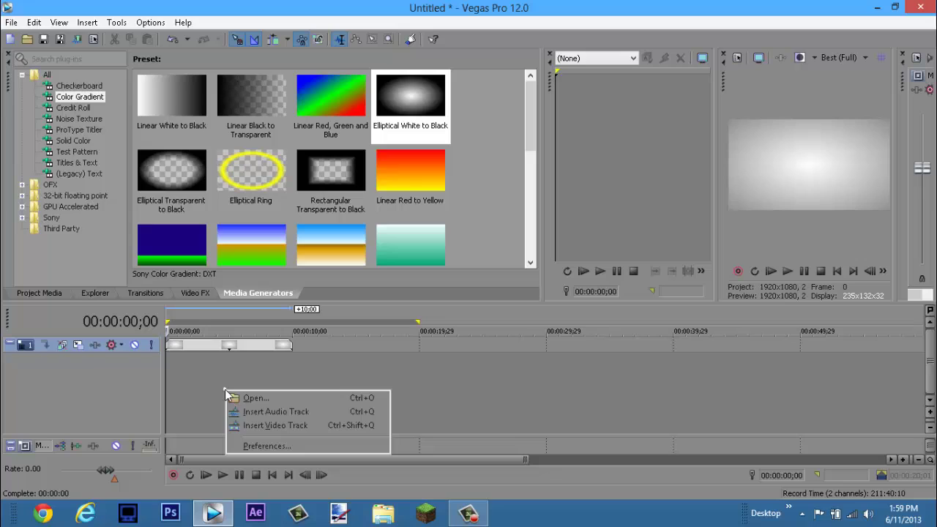
pyautogui.click(255, 427)
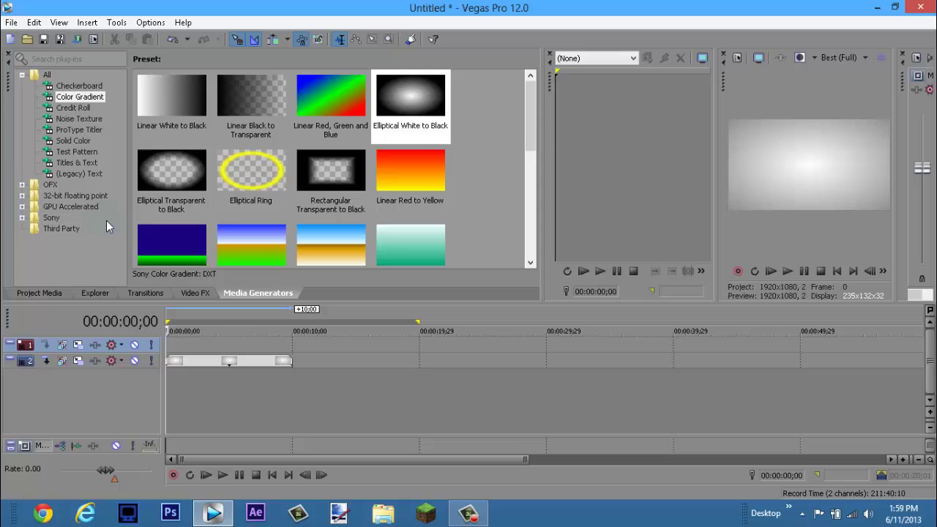
# Browse the Video FX list, then return to the Media Generators list
pyautogui.click(184, 294)
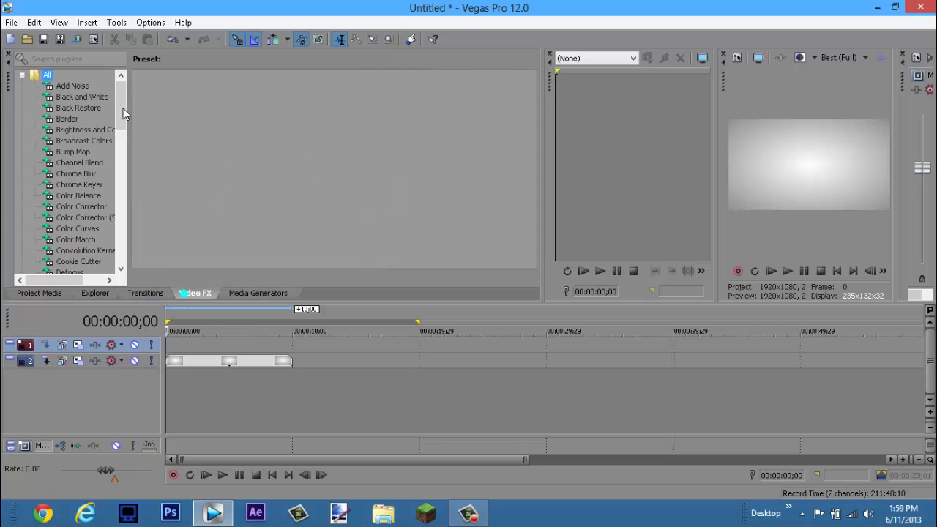
pyautogui.moveTo(123, 113); pyautogui.dragTo(183, 159)
pyautogui.click(254, 294)
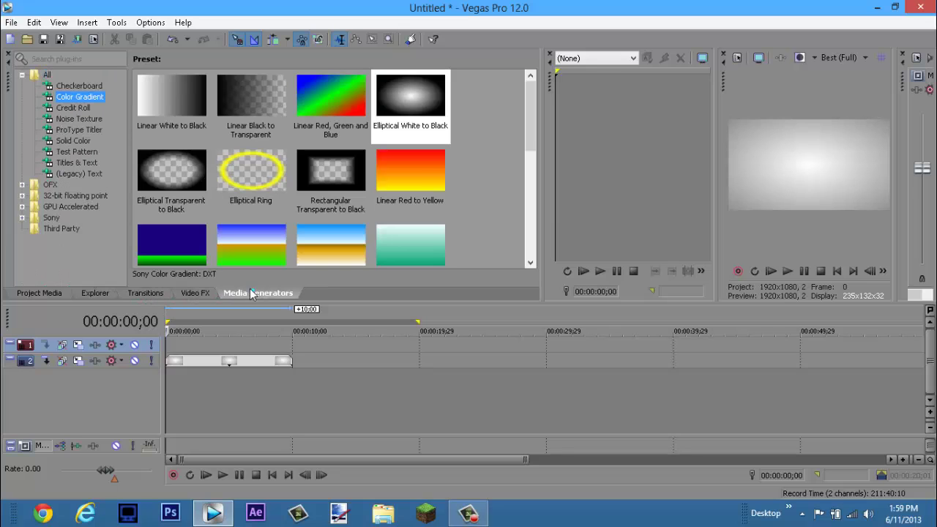
# Add the default Sony Titles & Text preset, showing 'Sample Text' in its settings
pyautogui.click(78, 162)
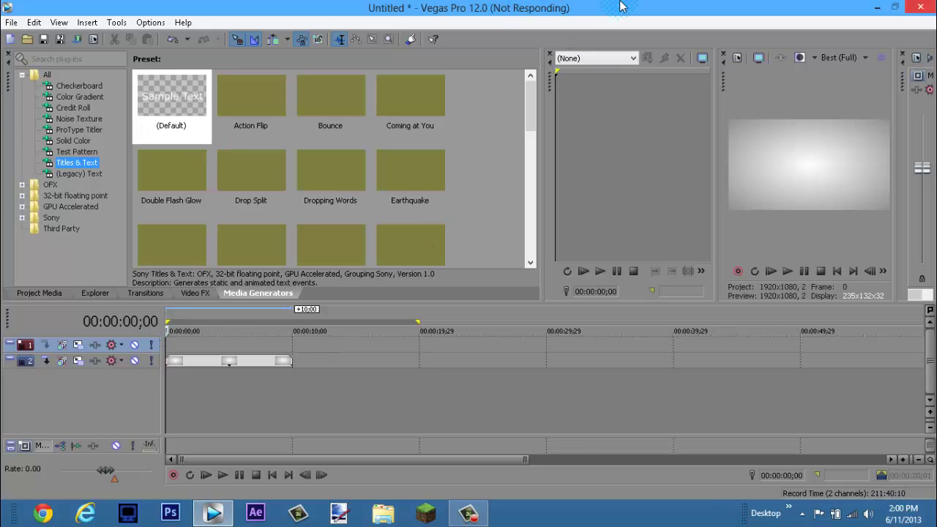
pyautogui.click(468, 512)
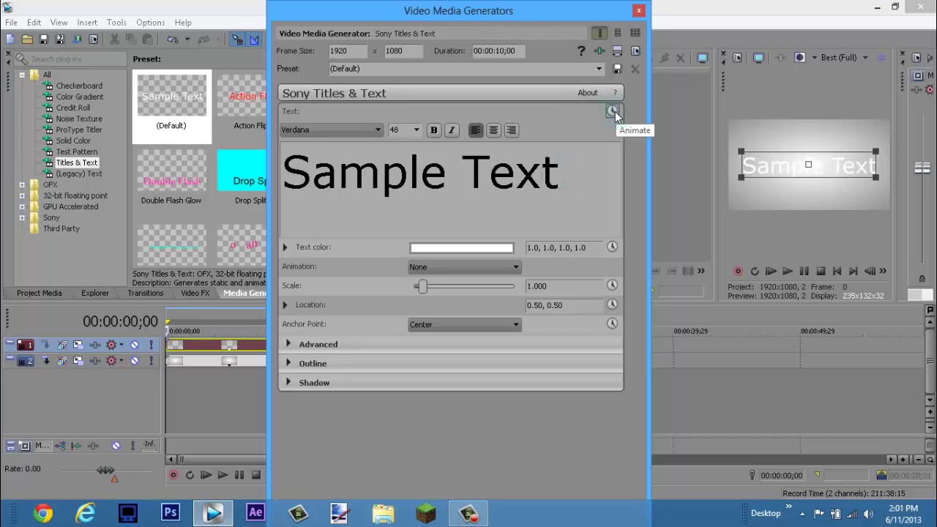
# Enable keyframe animation for the title text and replace 'Sample Text' with 'hello'
pyautogui.click(615, 112)
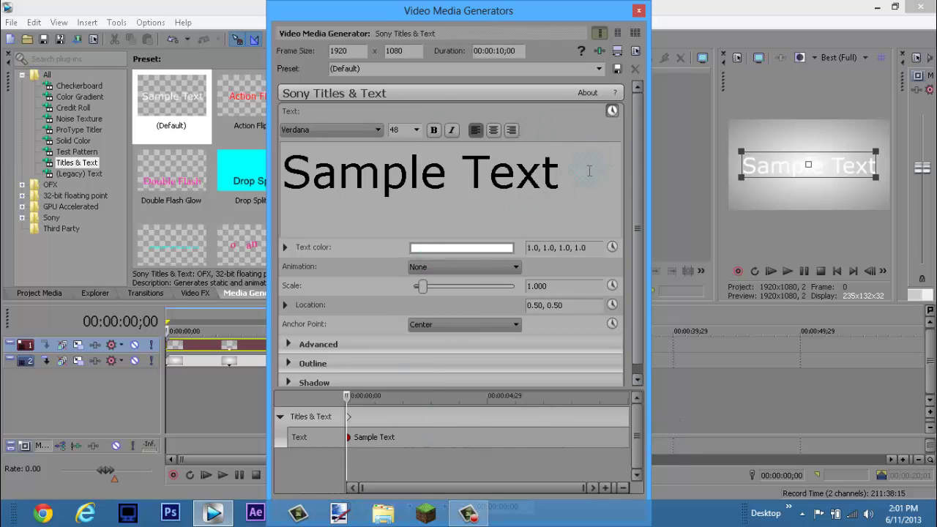
pyautogui.hotkey('ctrl', 'a')
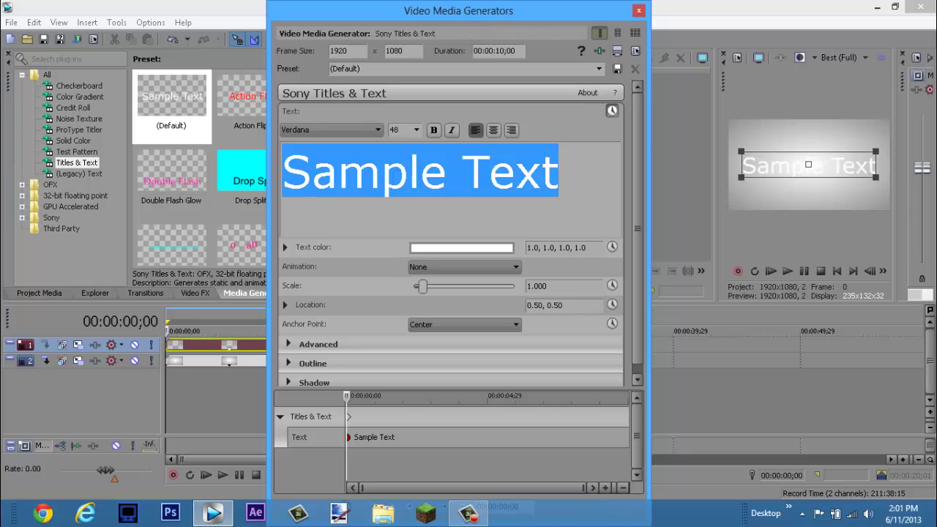
pyautogui.write('hello')
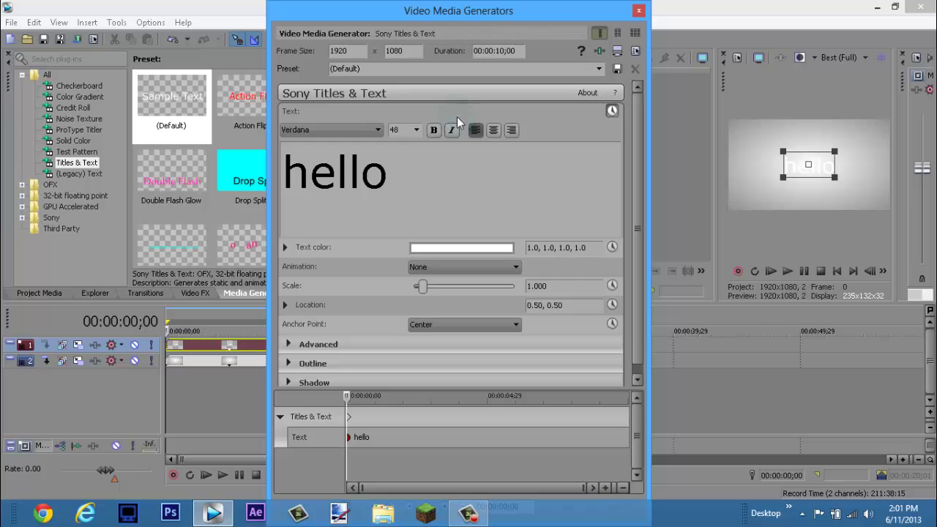
# Set the title's text colour to near-black (0.03, 0.01, 0.02)
pyautogui.hotkey('ctrl', 'a')
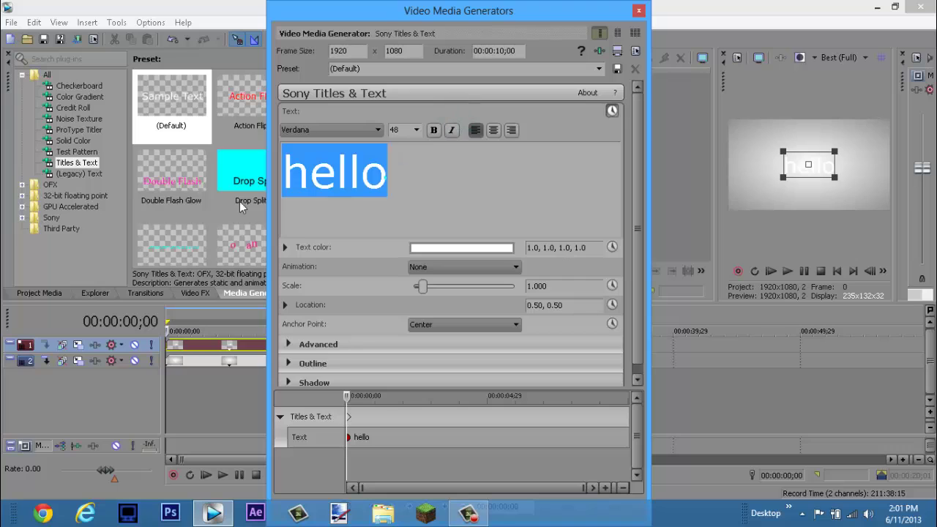
pyautogui.click(453, 249)
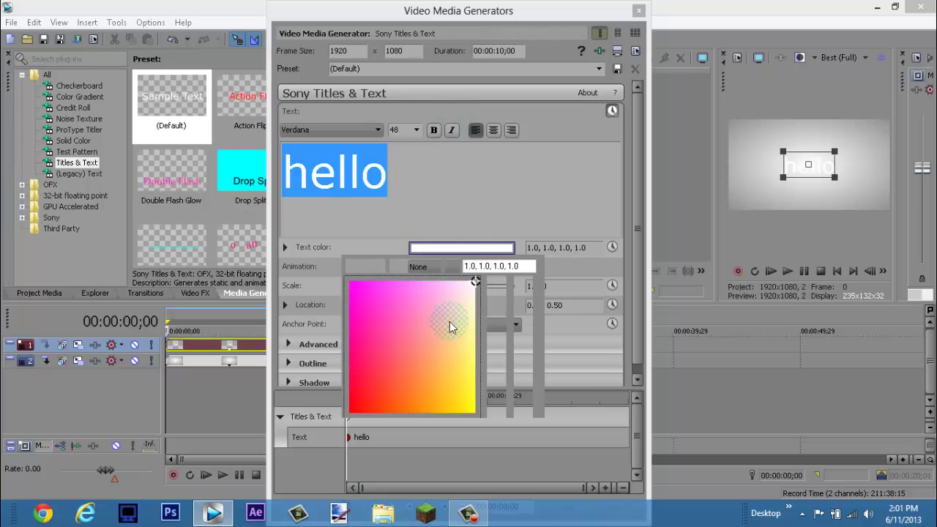
pyautogui.click(350, 411)
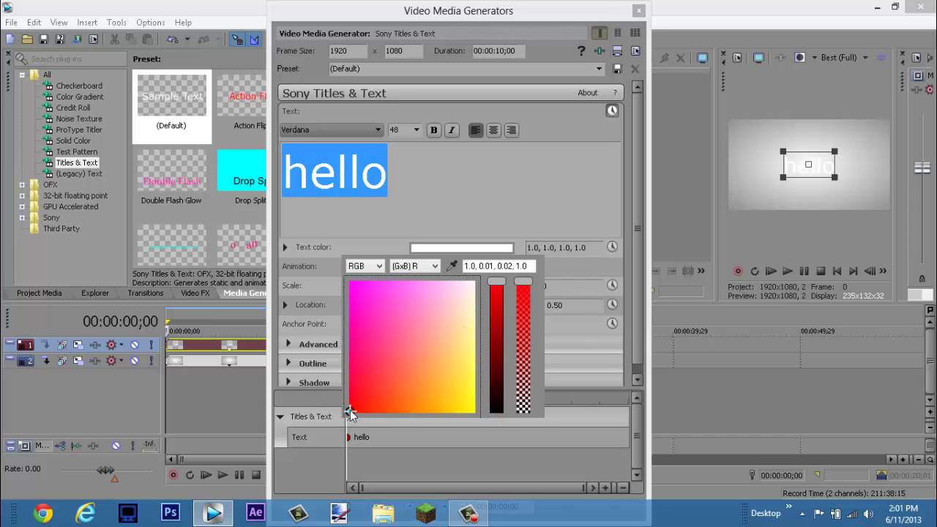
pyautogui.click(495, 410)
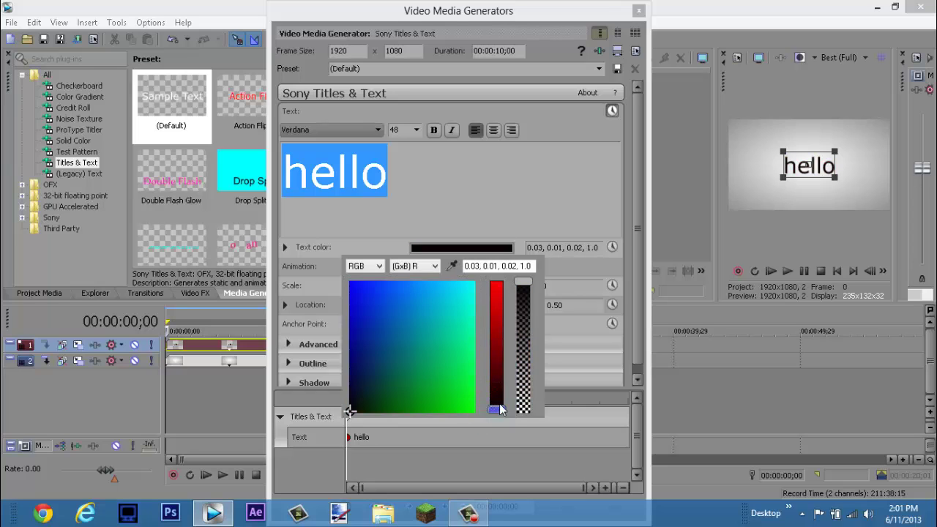
pyautogui.click(642, 274)
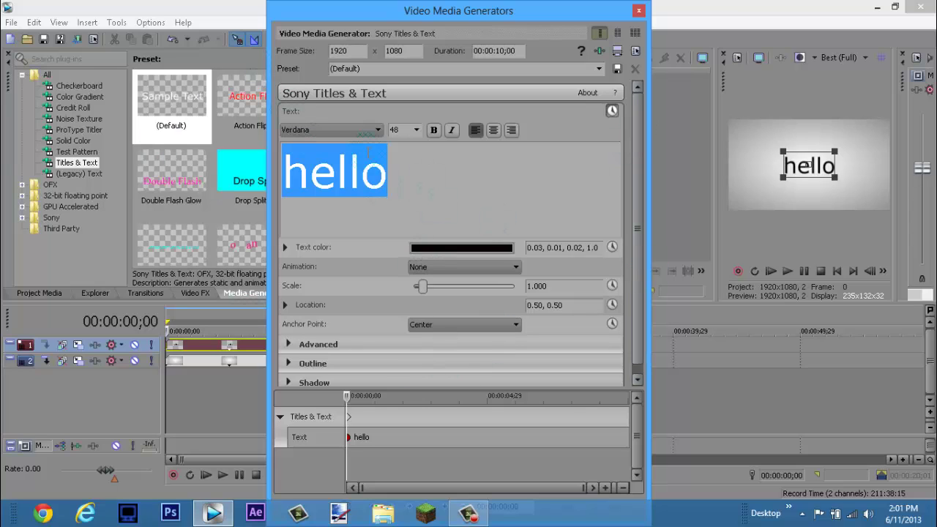
# Erase the 'hello' title text at the first keyframe and dock the Windows taskbar on the right edge
pyautogui.click(414, 178)
pyautogui.press('BackSpace')
pyautogui.press('BackSpace')
pyautogui.press('BackSpace')
pyautogui.press('BackSpace')
pyautogui.press('BackSpace')
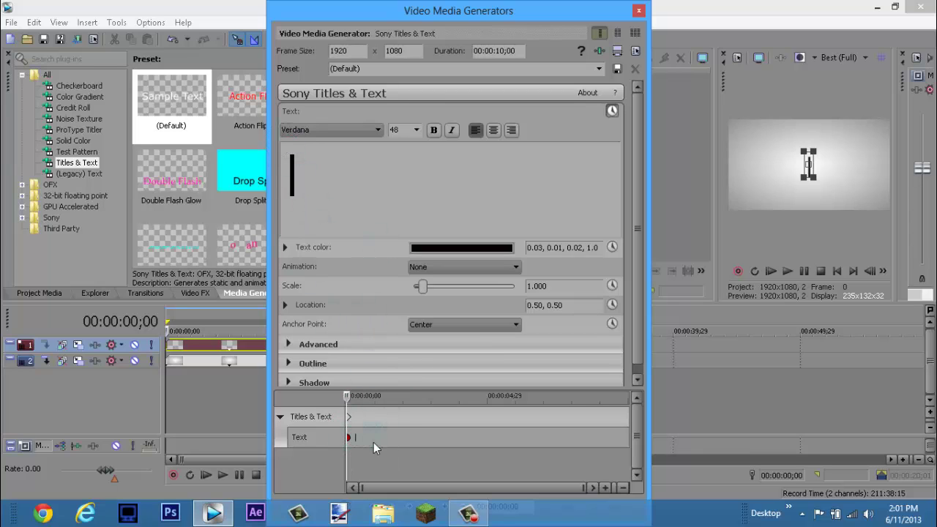
pyautogui.click(359, 399)
pyautogui.click(634, 515)
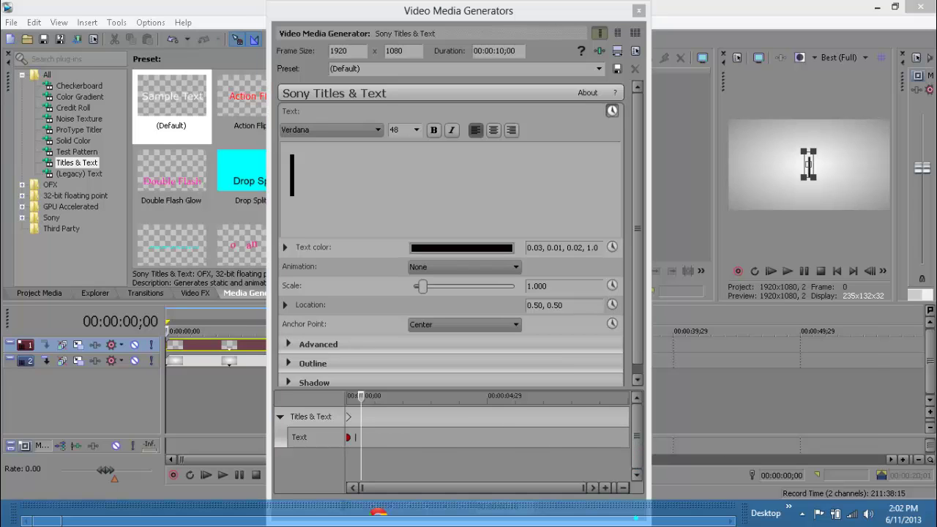
pyautogui.moveTo(878, 8); pyautogui.dragTo(933, 170)
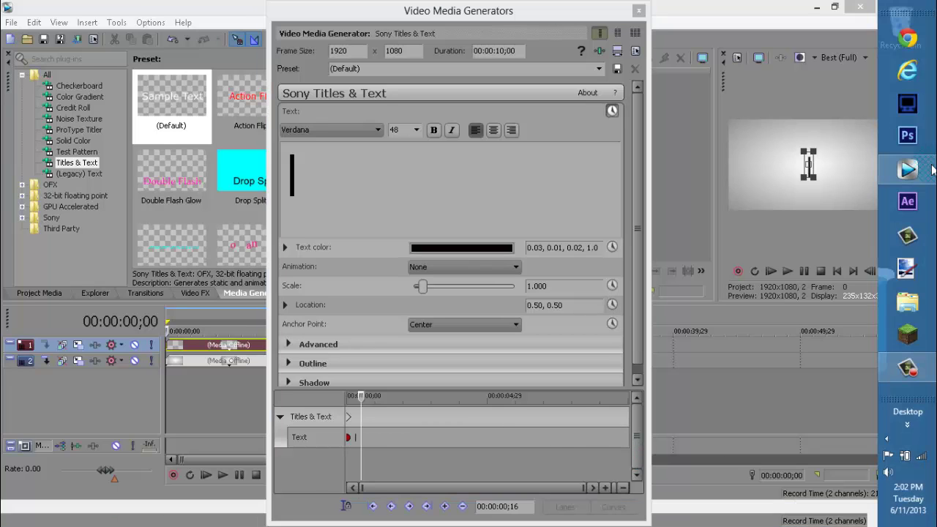
# Add a text keyframe at 00:00:00;16 with the vertical bar deleted, leaving empty text
pyautogui.click(444, 506)
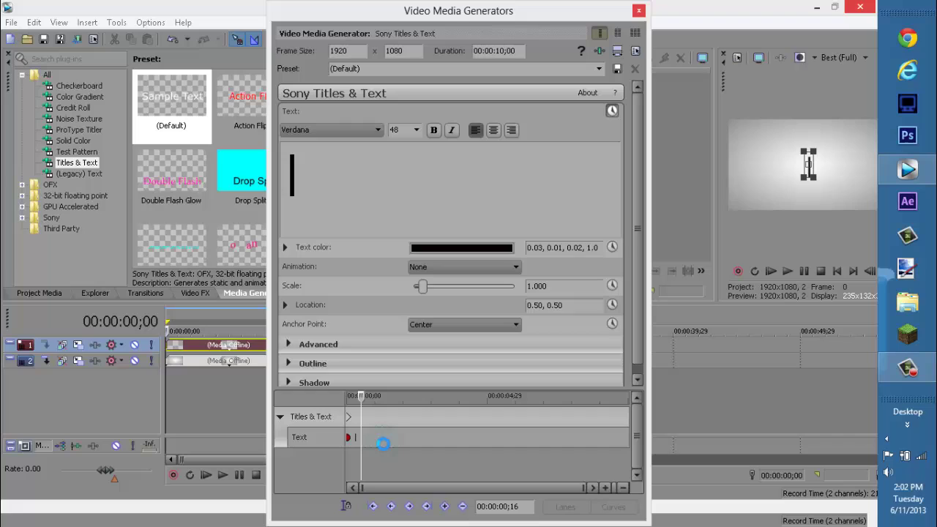
pyautogui.click(438, 506)
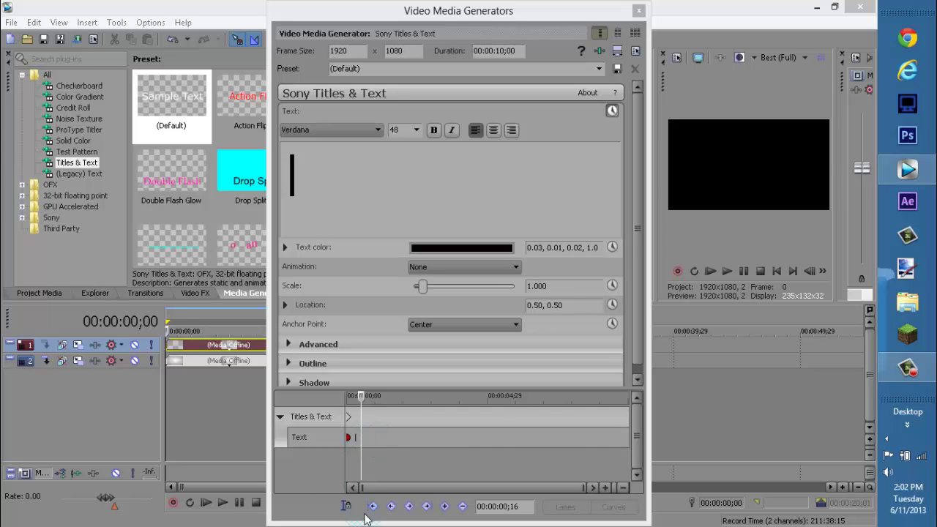
pyautogui.click(445, 506)
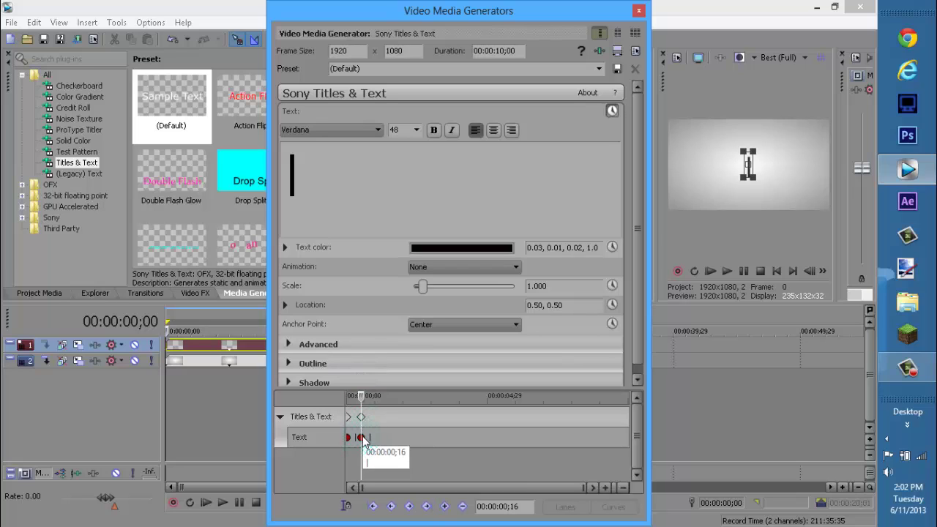
pyautogui.click(314, 186)
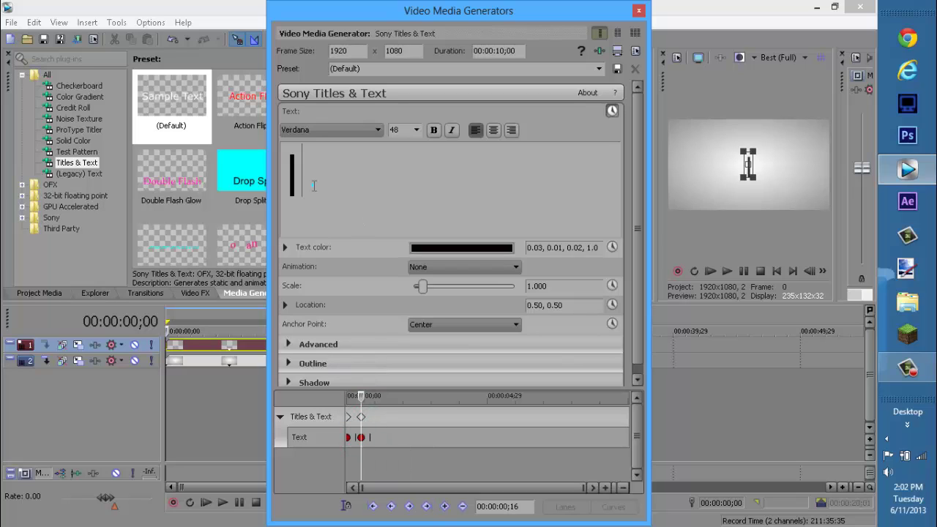
pyautogui.press('BackSpace')
# Add a keyframe at 00:00:01;01 showing the vertical bar again
pyautogui.click(350, 418)
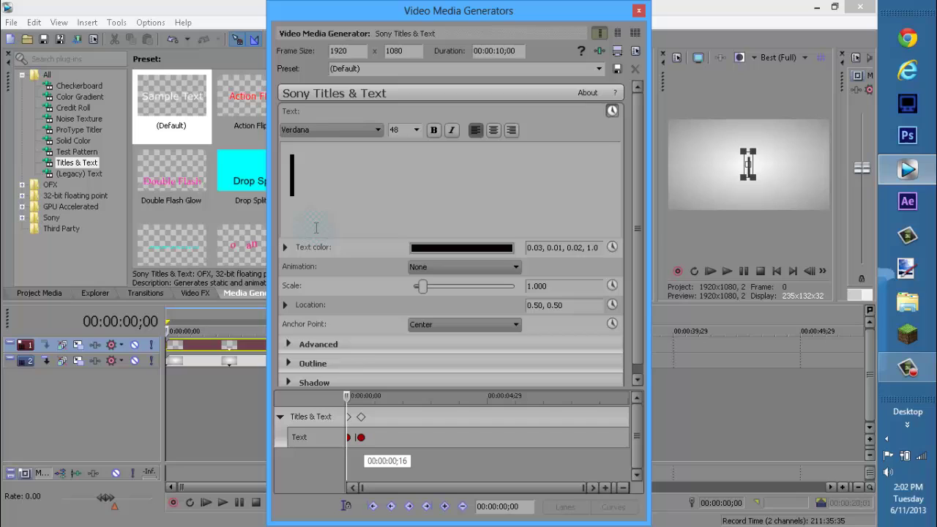
pyautogui.click(361, 417)
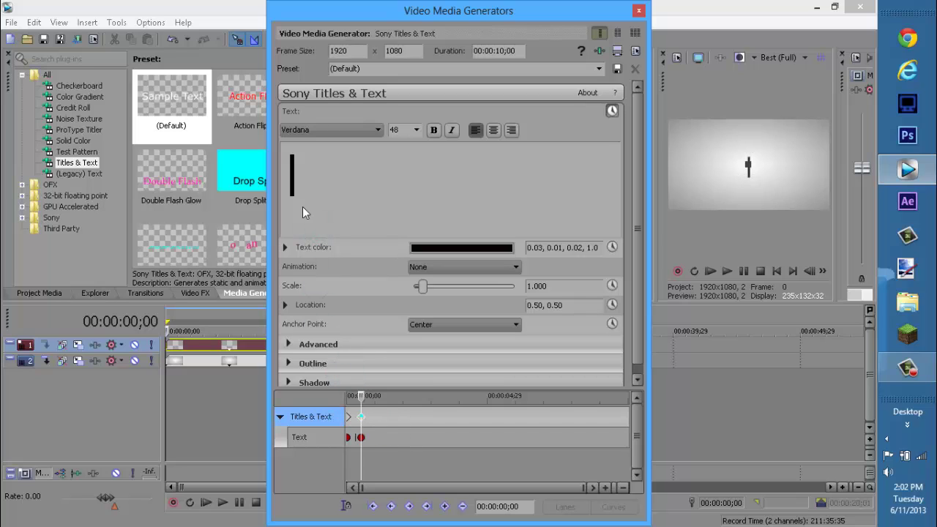
pyautogui.click(315, 189)
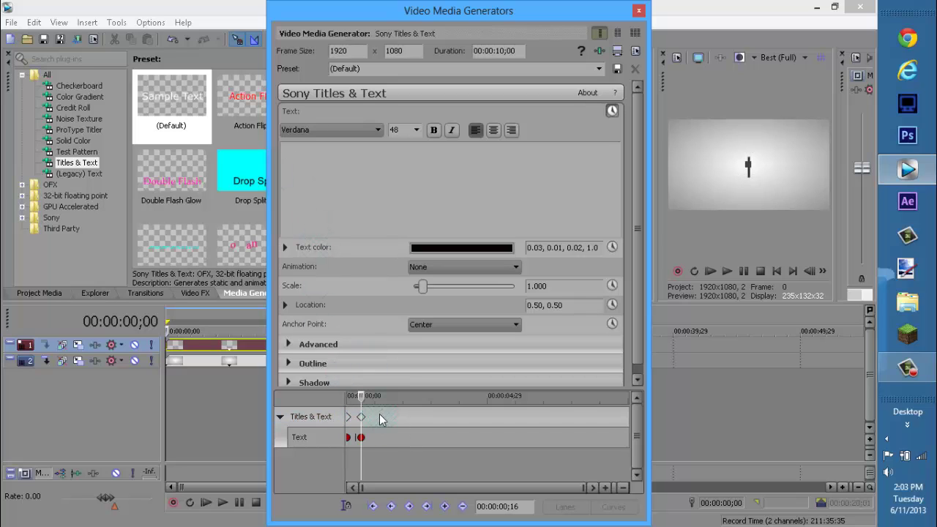
pyautogui.click(377, 418)
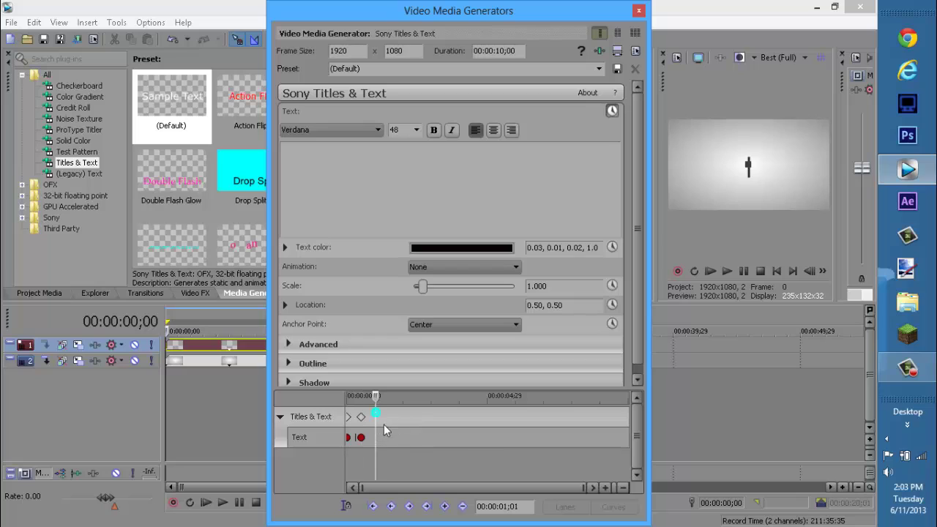
pyautogui.click(444, 506)
pyautogui.write('l')
# Keyframe the title as 'H' at 00:00:01;08 and hold 'H' at 00:00:01;29
pyautogui.click(383, 417)
pyautogui.click(446, 506)
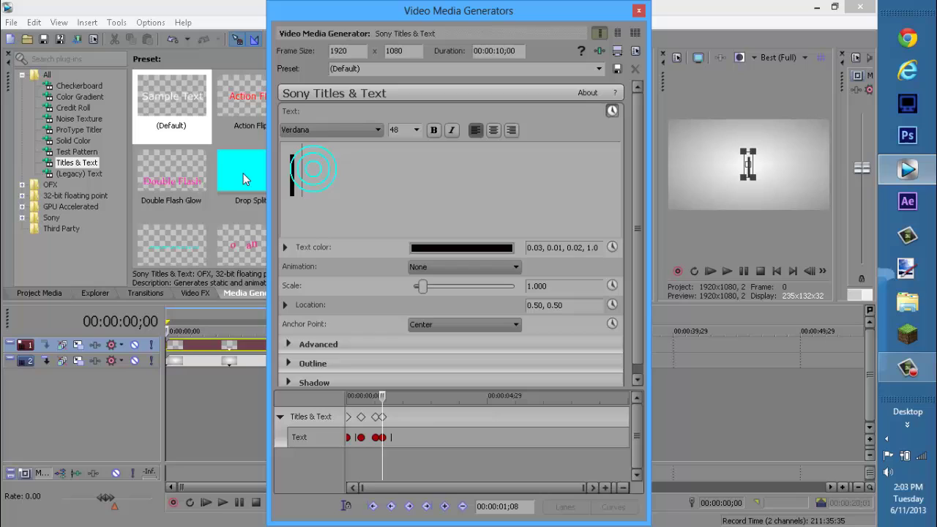
pyautogui.press('BackSpace')
pyautogui.write('H')
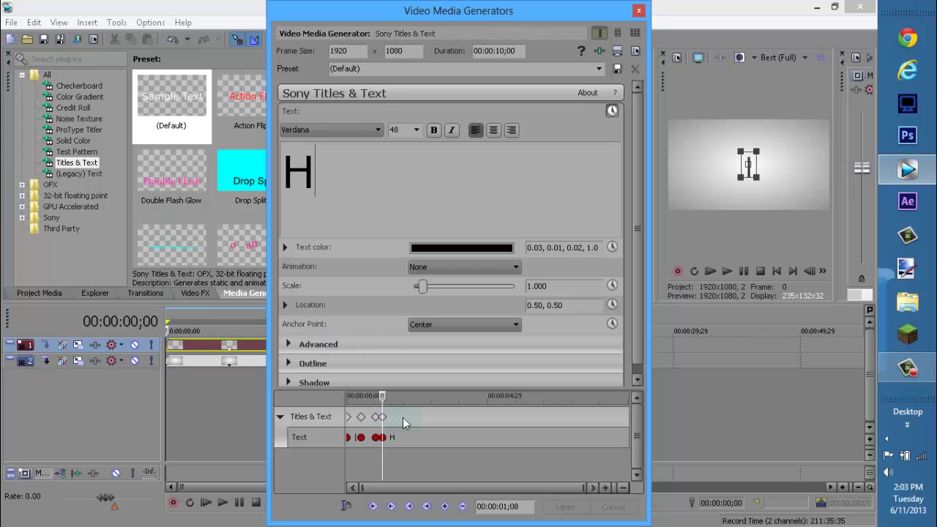
pyautogui.click(402, 414)
pyautogui.click(445, 506)
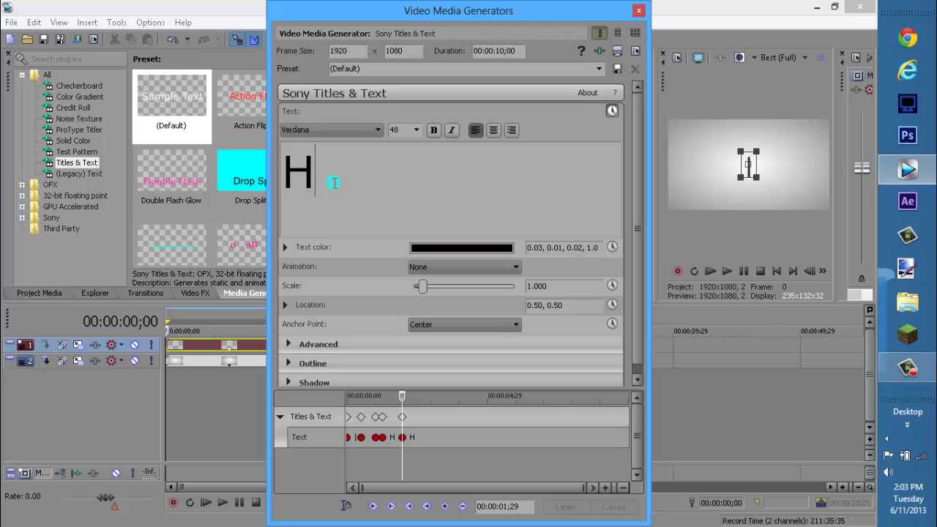
pyautogui.write('E')
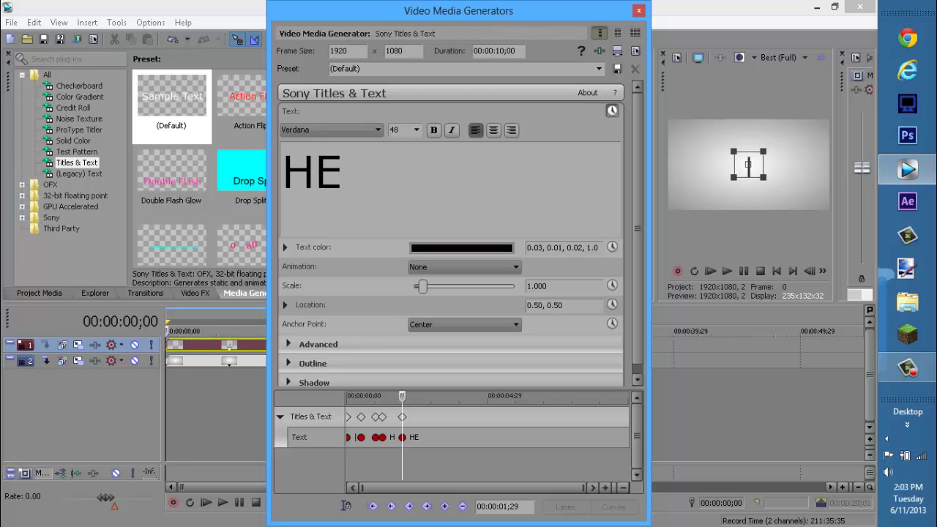
pyautogui.press('BackSpace')
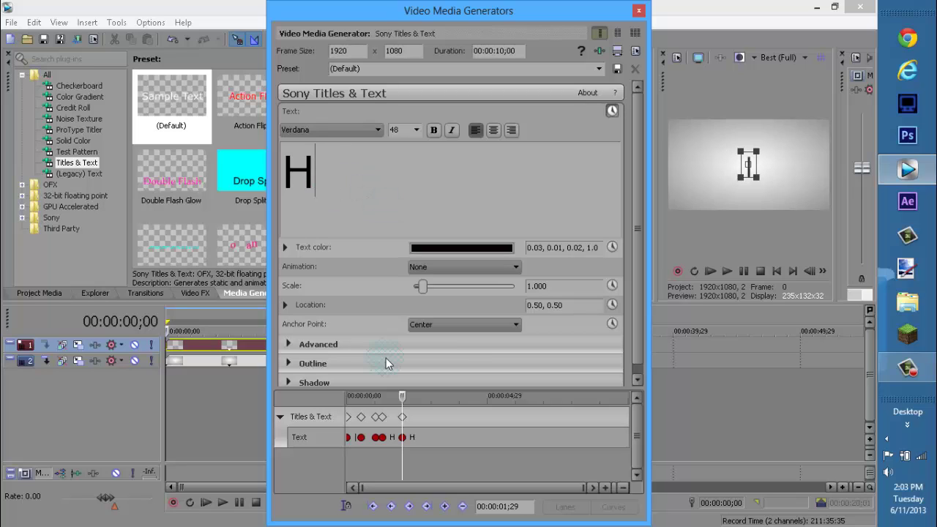
# Add keyframes reading 'He' at 2;22 and 'Hel' at 3;01
pyautogui.click(424, 417)
pyautogui.click(445, 506)
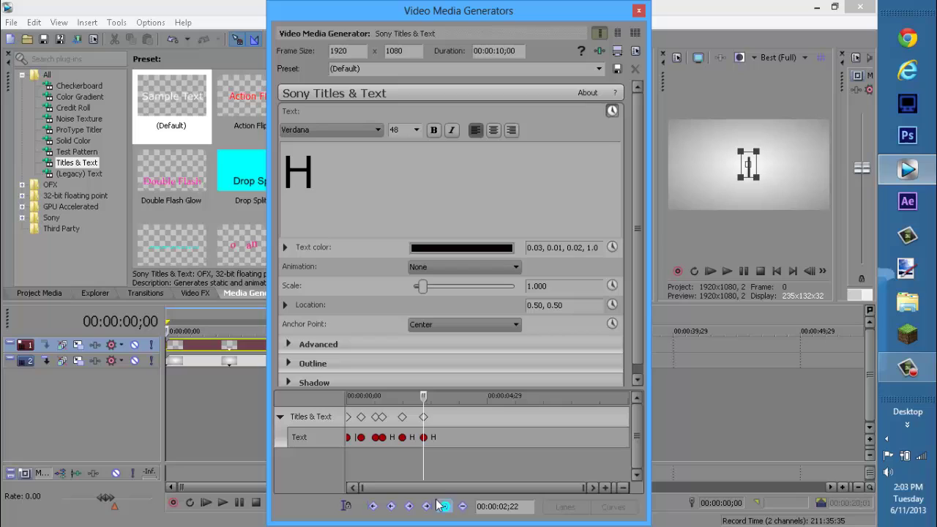
pyautogui.click(342, 181)
pyautogui.write('e')
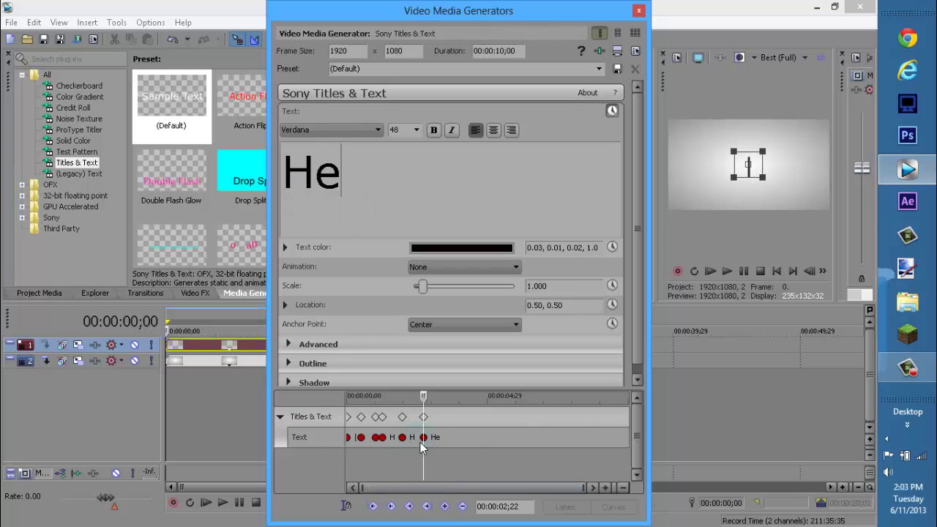
pyautogui.click(436, 417)
pyautogui.click(433, 416)
pyautogui.click(445, 506)
pyautogui.click(373, 175)
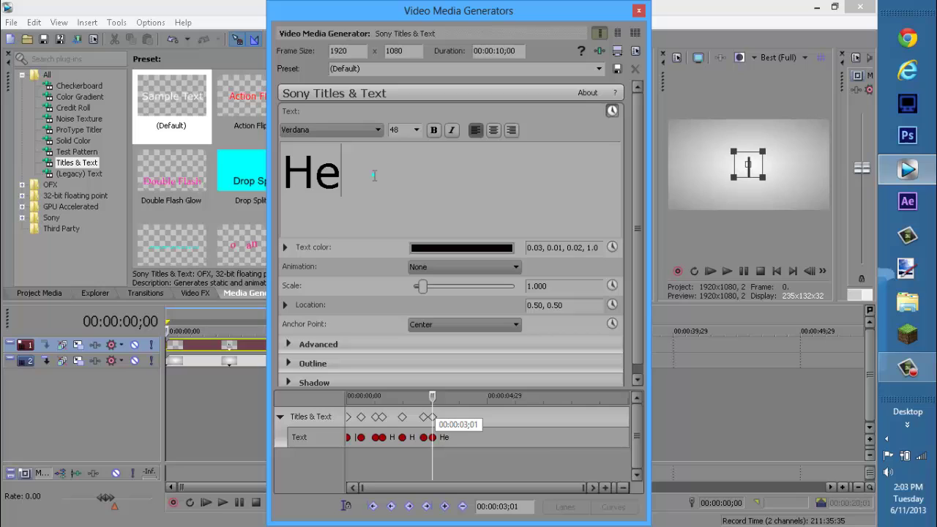
pyautogui.write('l')
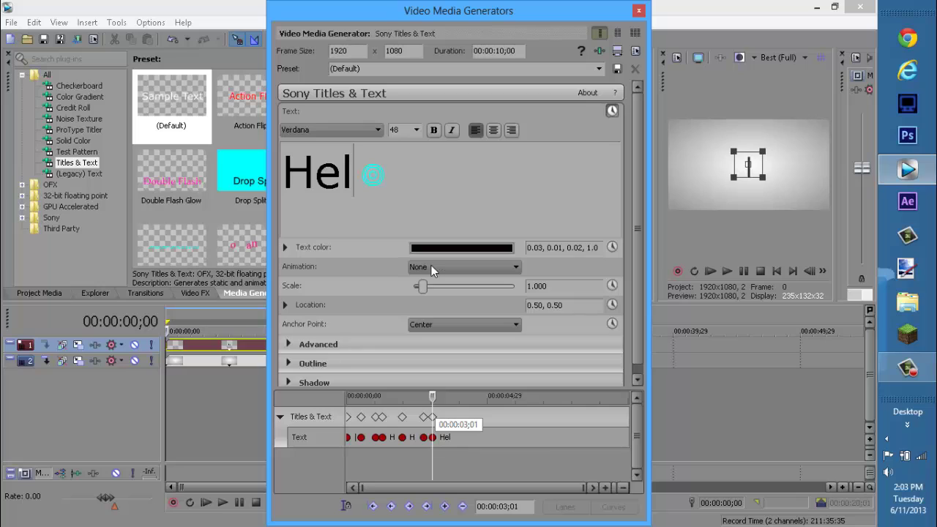
# Make the title read 'Hell' at 3;20 and 'Hello' at 4;06
pyautogui.click(444, 415)
pyautogui.click(451, 417)
pyautogui.write('lo')
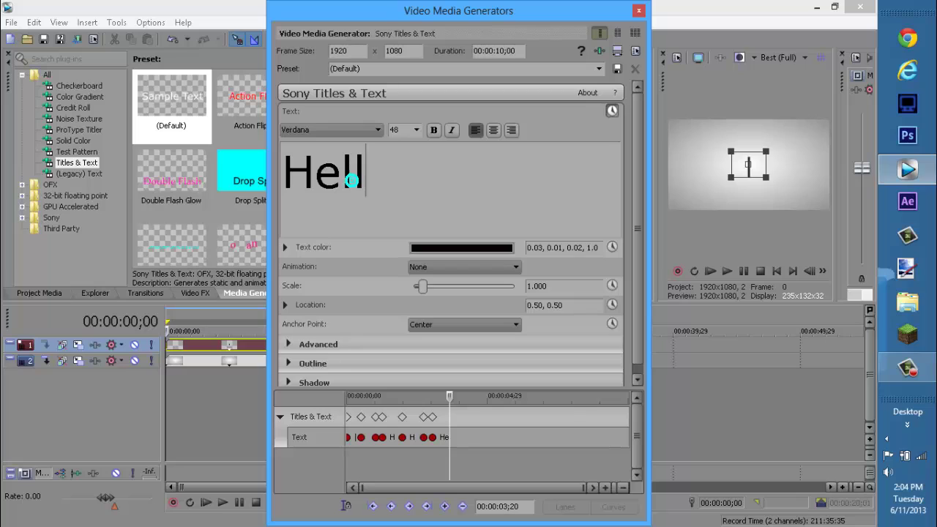
pyautogui.press('BackSpace')
pyautogui.click(382, 305)
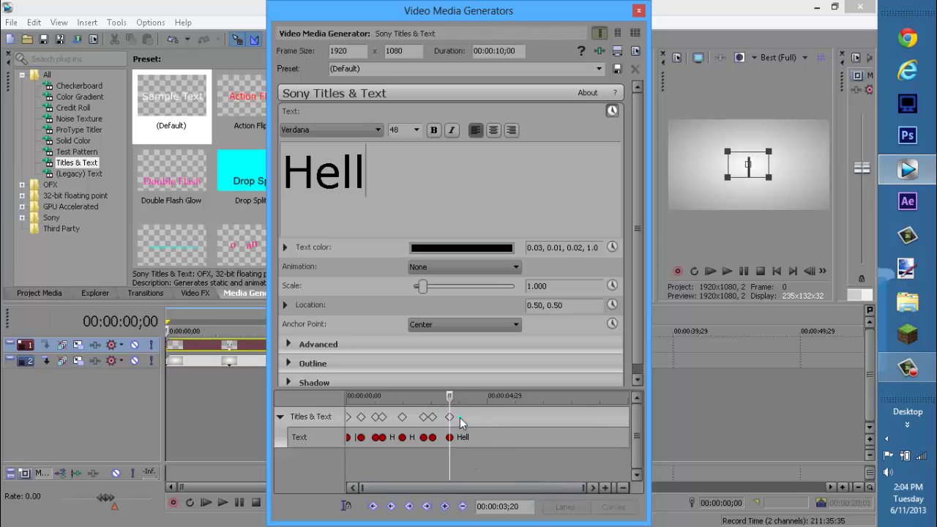
pyautogui.click(459, 417)
pyautogui.click(465, 416)
pyautogui.click(445, 506)
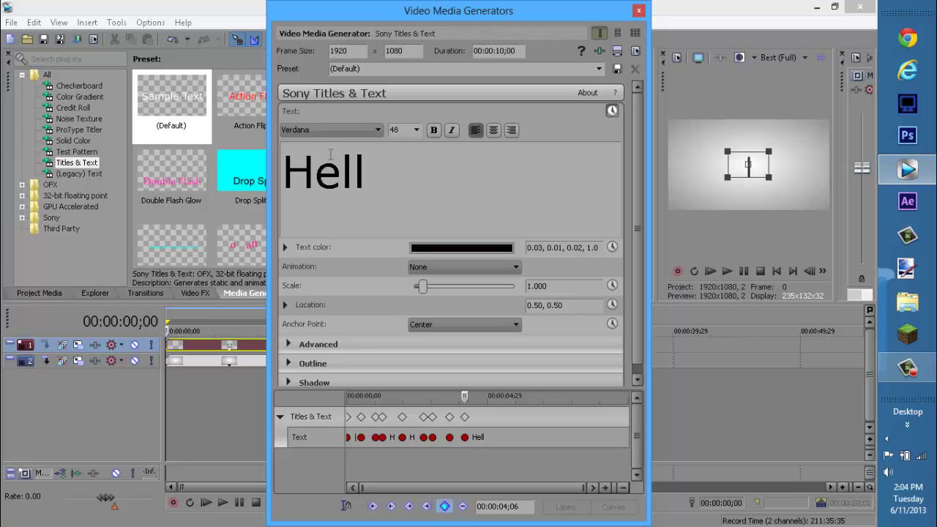
pyautogui.click(399, 182)
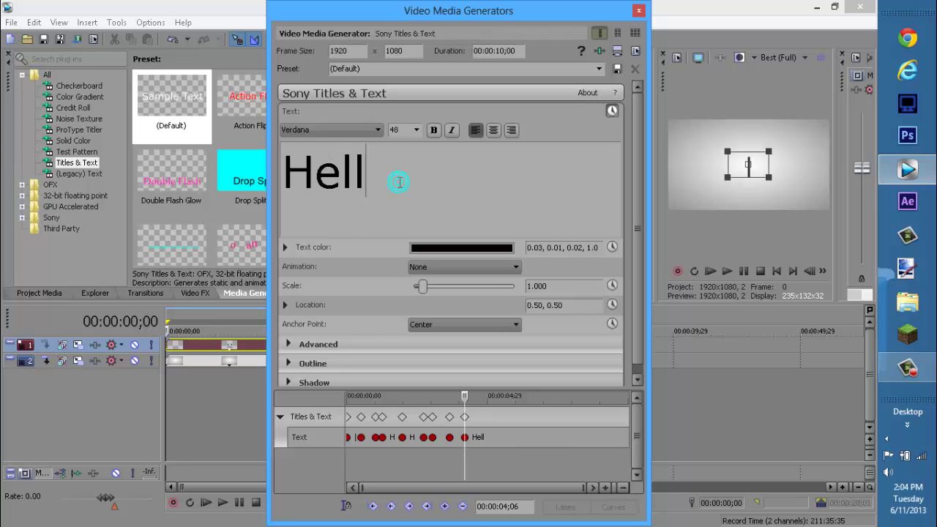
pyautogui.write('o')
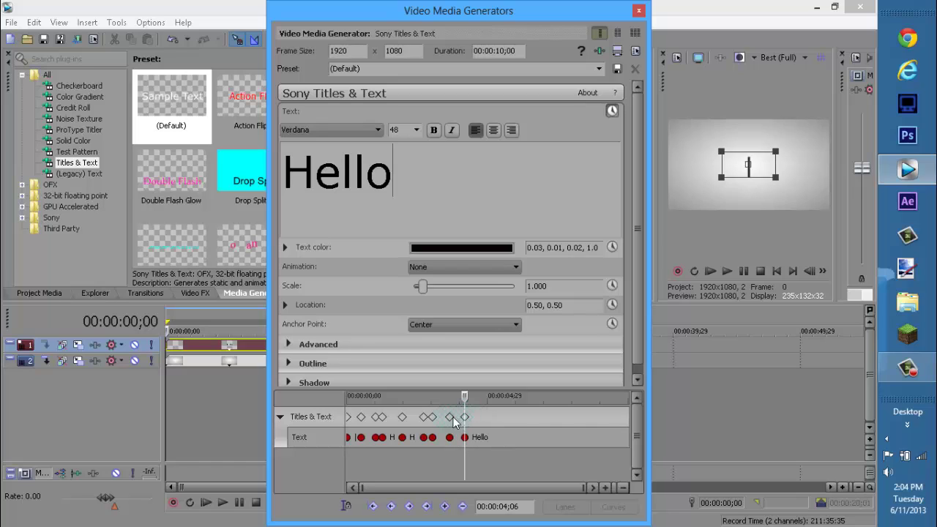
# Review the typing keyframes from 'Hell' at 3;20 back to the bare caret at 1;01
pyautogui.click(449, 417)
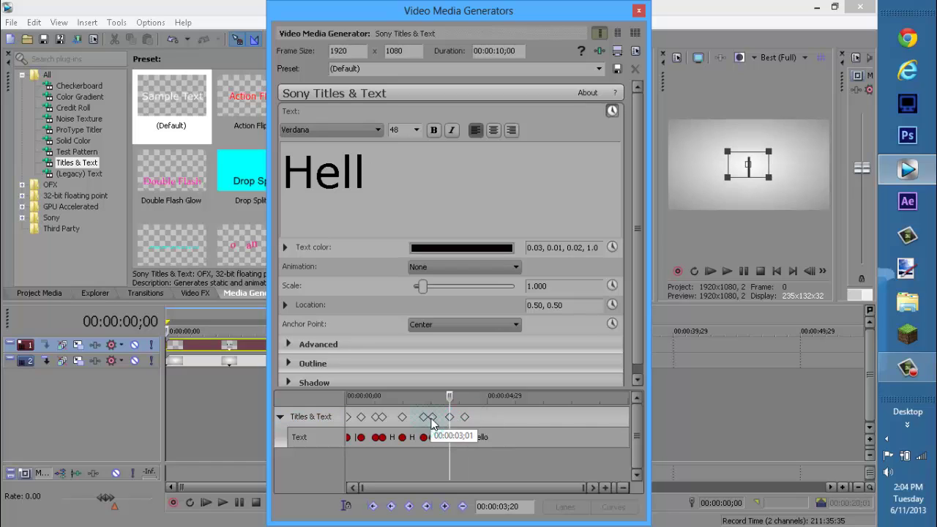
pyautogui.click(433, 417)
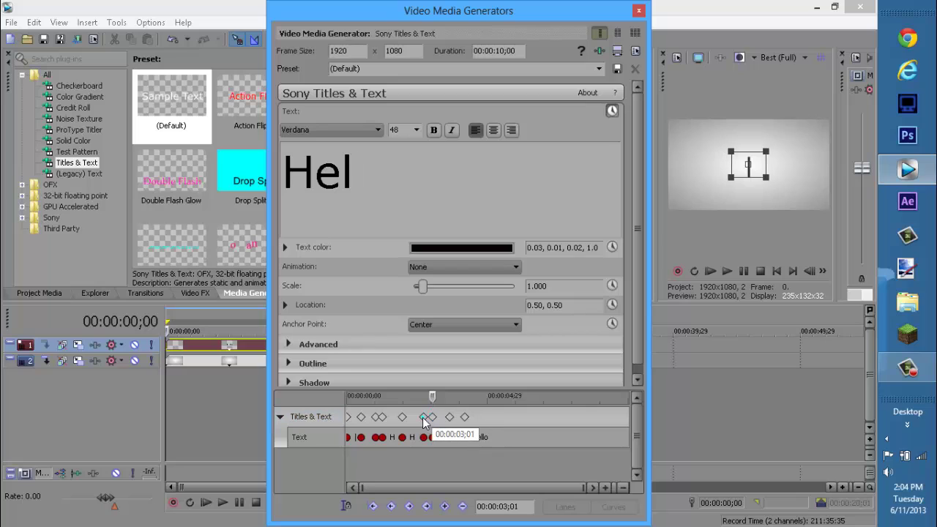
pyautogui.click(423, 418)
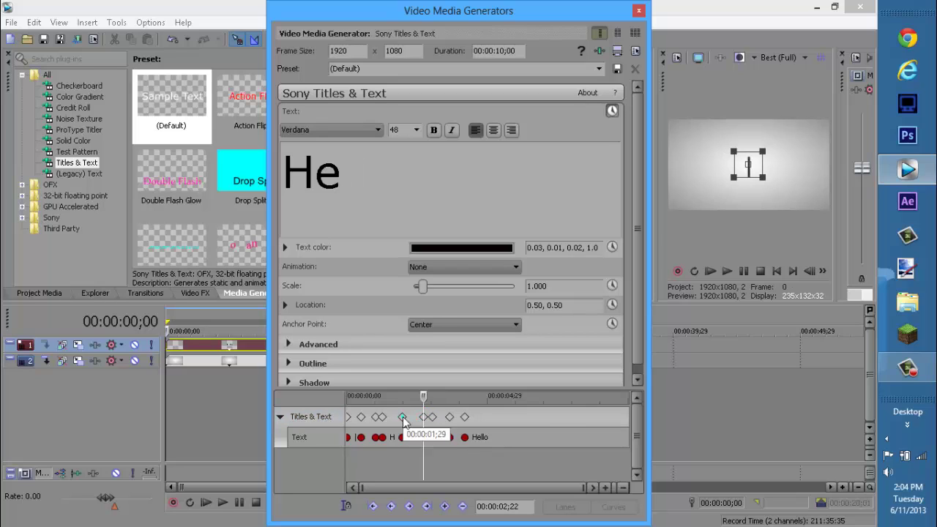
pyautogui.click(402, 416)
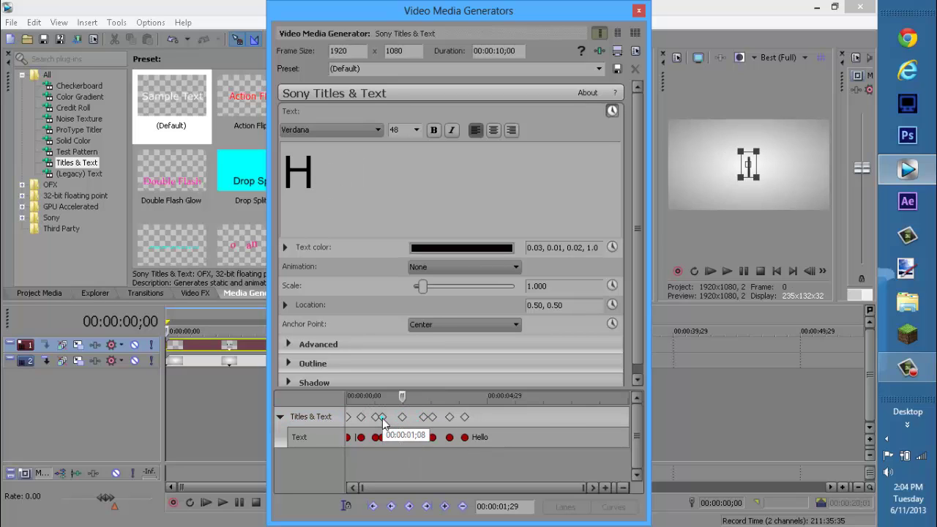
pyautogui.click(382, 417)
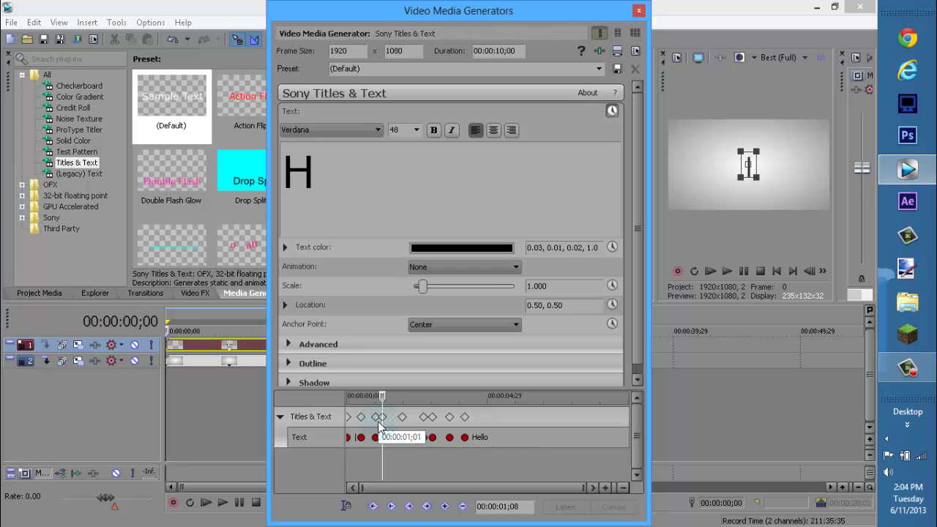
pyautogui.click(403, 419)
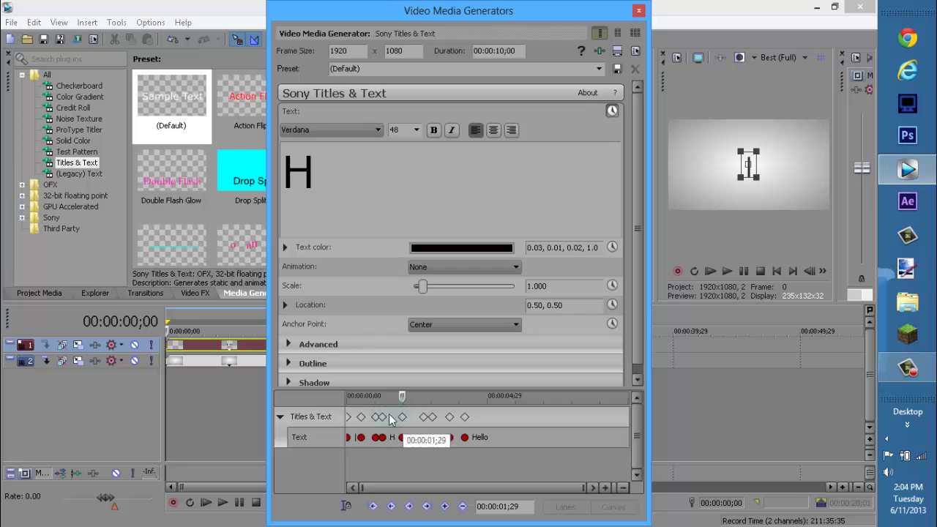
pyautogui.click(381, 417)
pyautogui.click(402, 419)
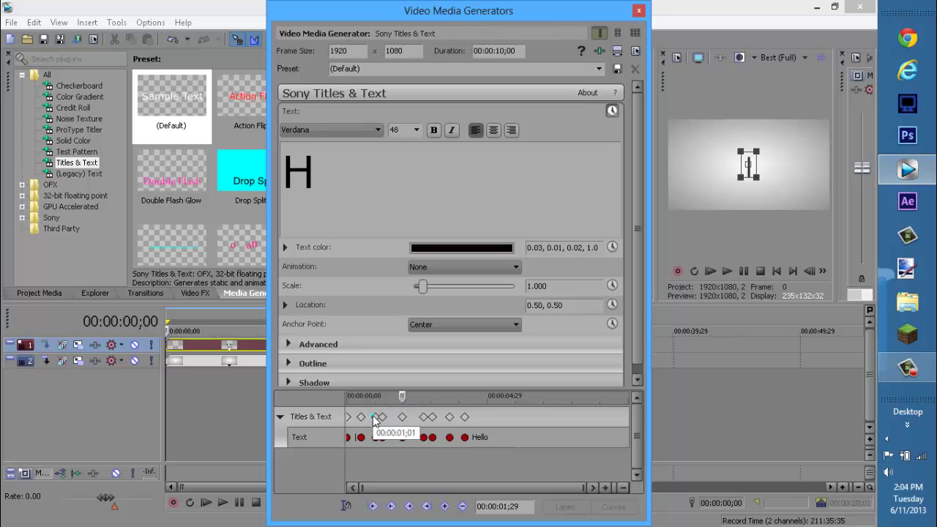
pyautogui.click(375, 417)
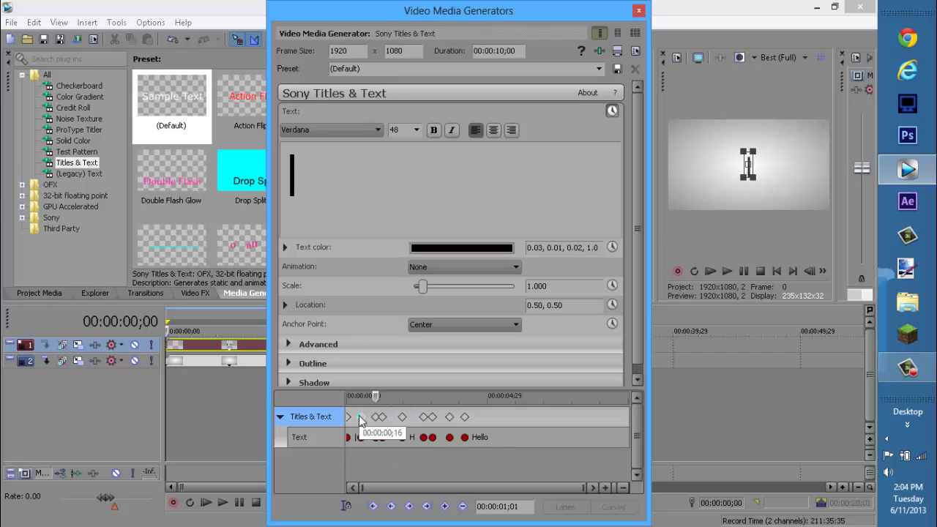
pyautogui.click(375, 417)
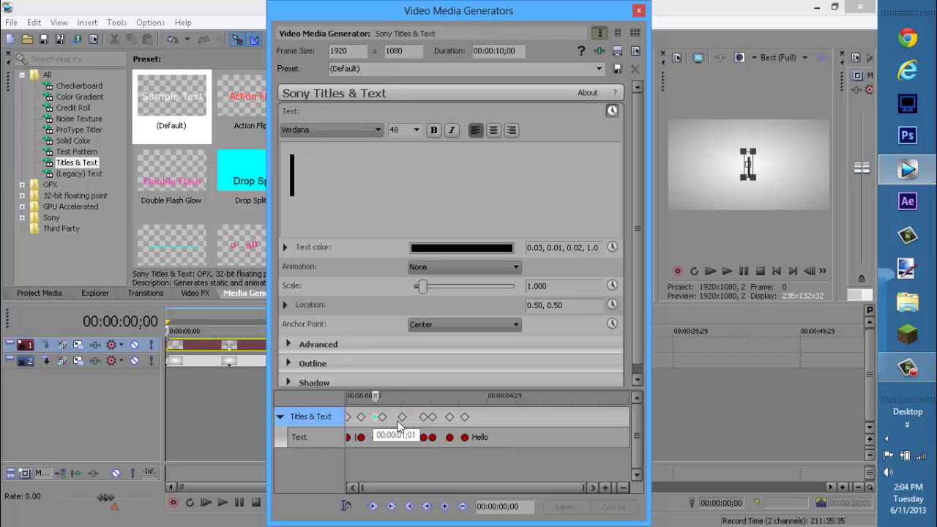
pyautogui.click(383, 417)
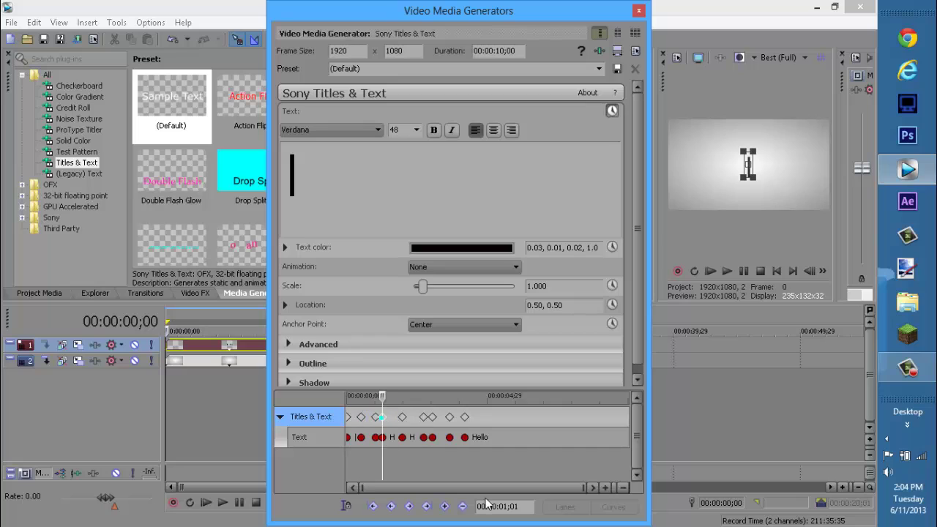
# Drag the early 'H' keyframes later to about 1;15 and 1;23
pyautogui.click(462, 506)
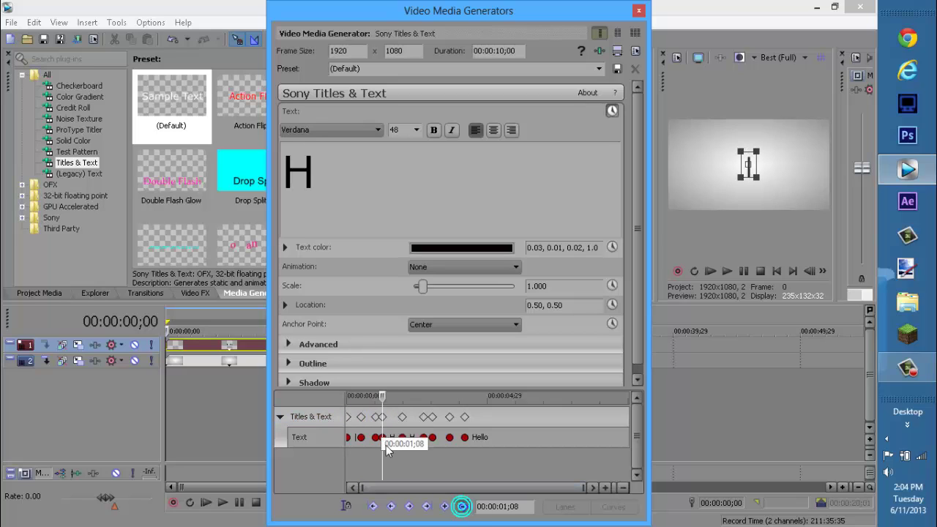
pyautogui.click(383, 417)
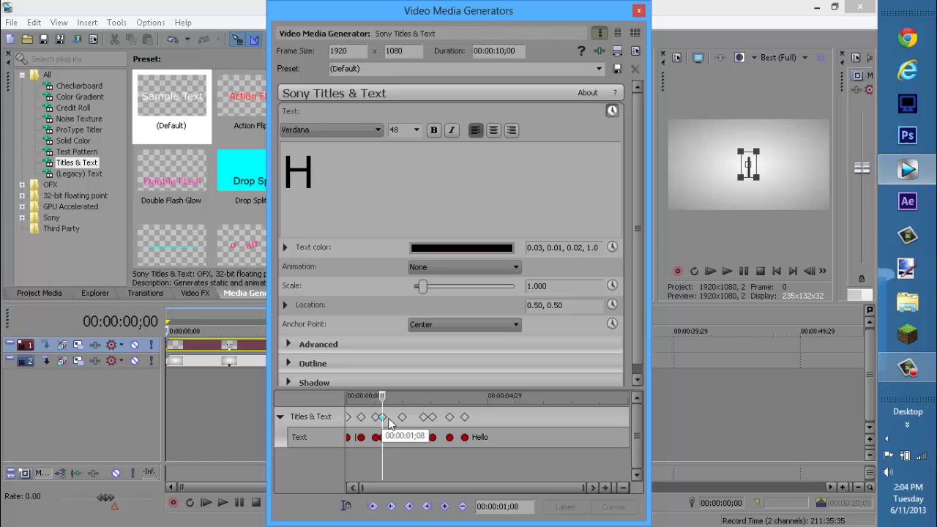
pyautogui.moveTo(383, 417); pyautogui.dragTo(391, 417)
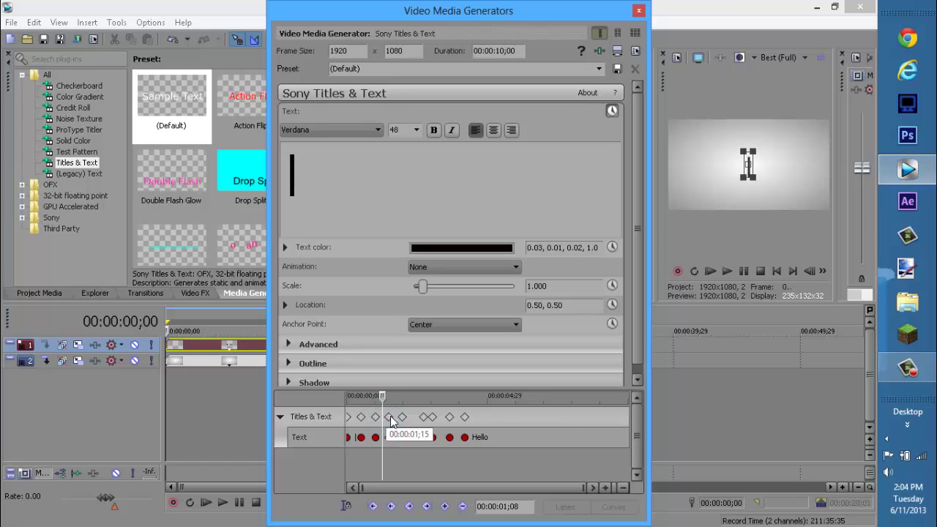
pyautogui.rightClick(390, 417)
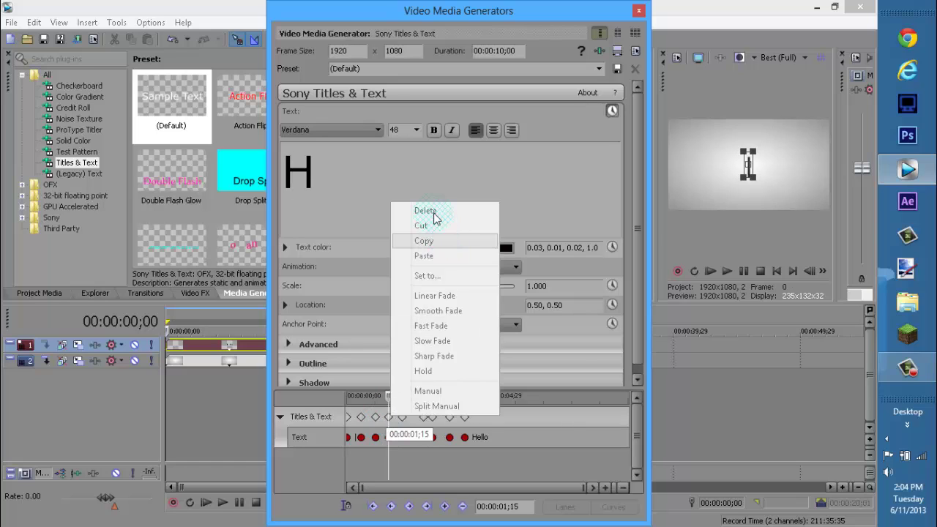
pyautogui.click(389, 417)
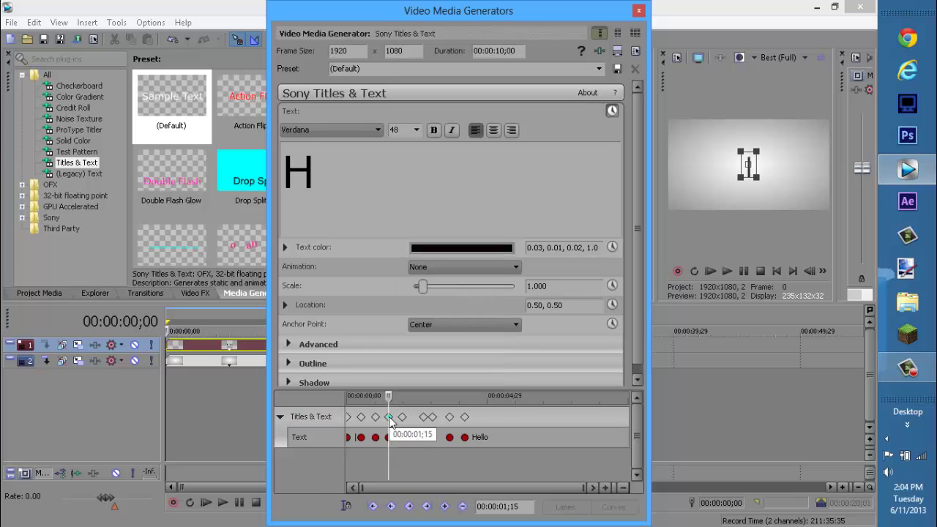
pyautogui.moveTo(389, 417); pyautogui.dragTo(531, 424)
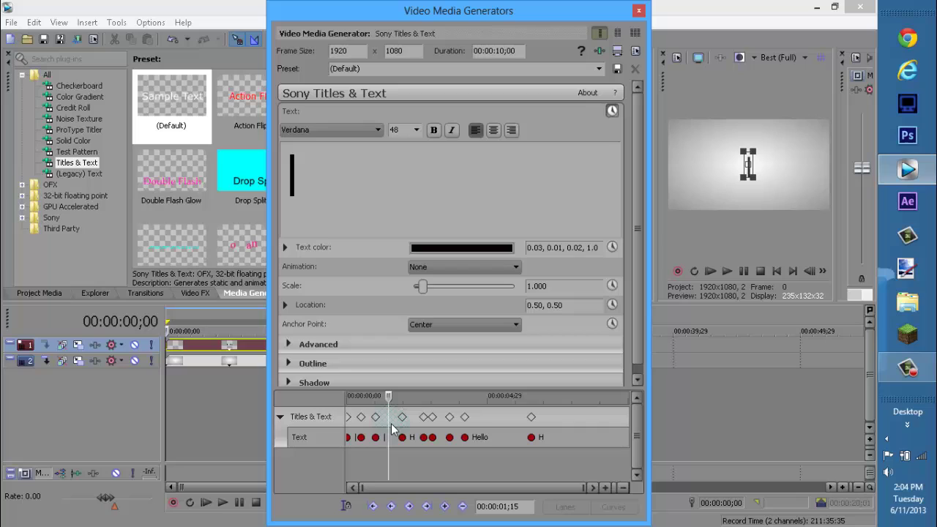
pyautogui.moveTo(401, 417)
pyautogui.mouseDown()
pyautogui.moveTo(427, 419)
pyautogui.moveTo(412, 423)
pyautogui.moveTo(396, 404)
pyautogui.mouseUp()
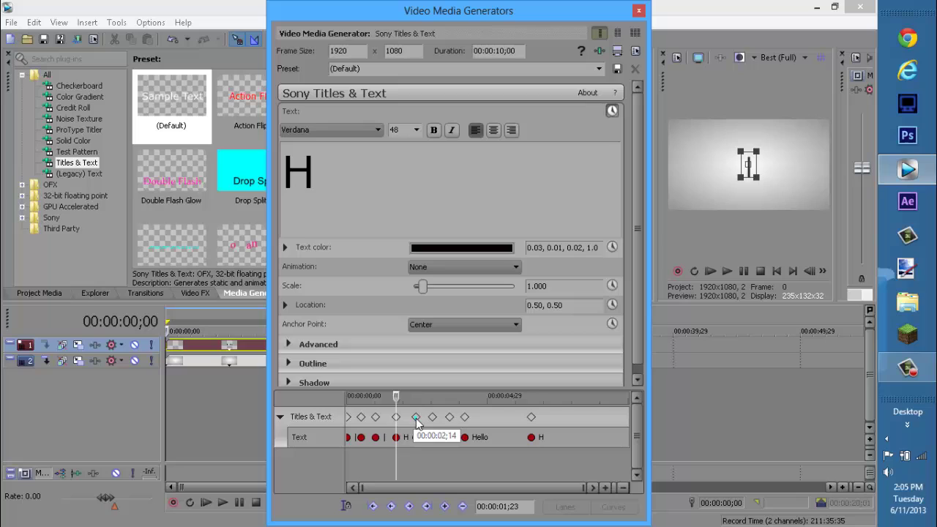
# Step through the 'He', 'Hel' and 'Hello' keyframes to the last one at 00:00:06;17
pyautogui.click(416, 418)
pyautogui.click(431, 418)
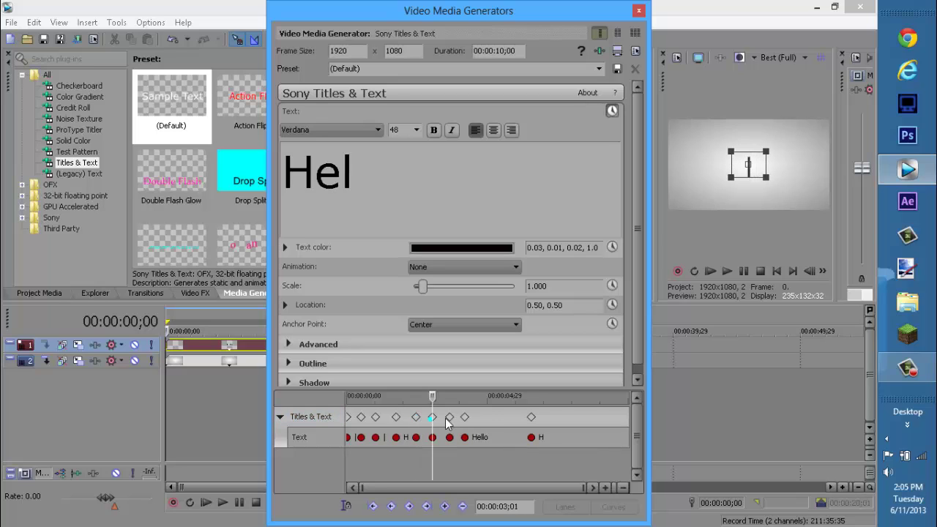
pyautogui.click(448, 420)
pyautogui.click(464, 418)
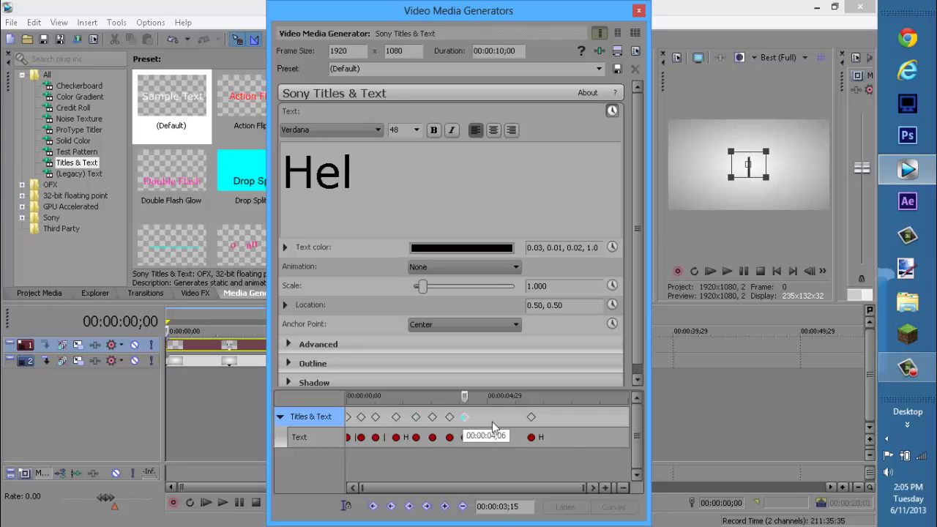
pyautogui.click(531, 418)
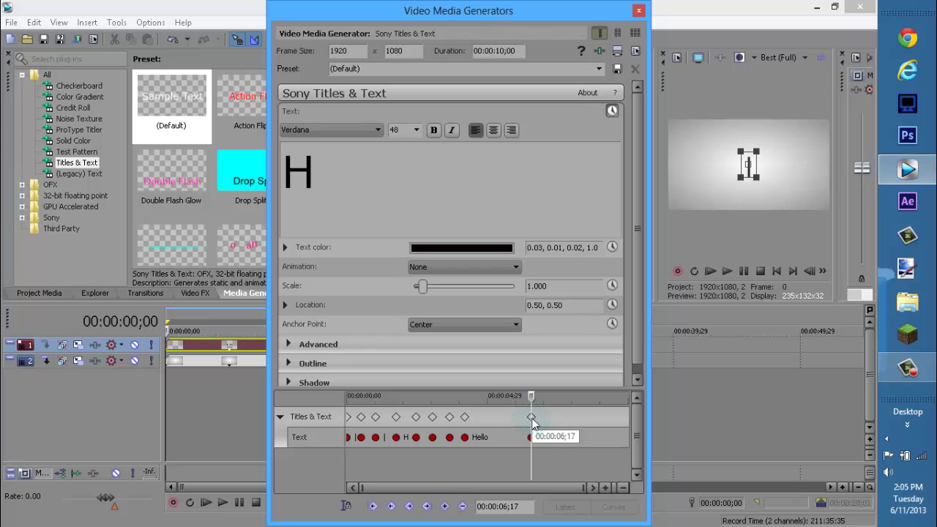
# Inspect the final 'H' keyframe's text, then close the Video Media Generators window
pyautogui.moveTo(368, 177); pyautogui.dragTo(259, 178)
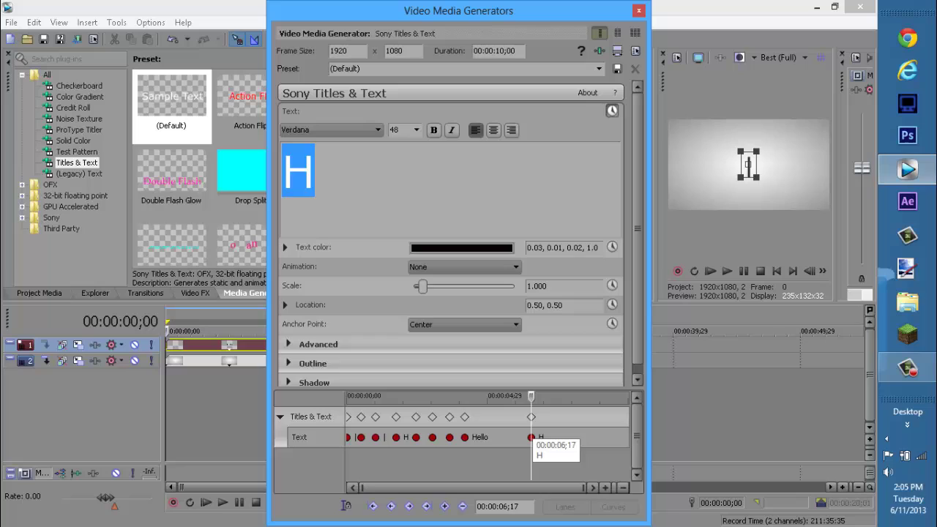
pyautogui.click(319, 172)
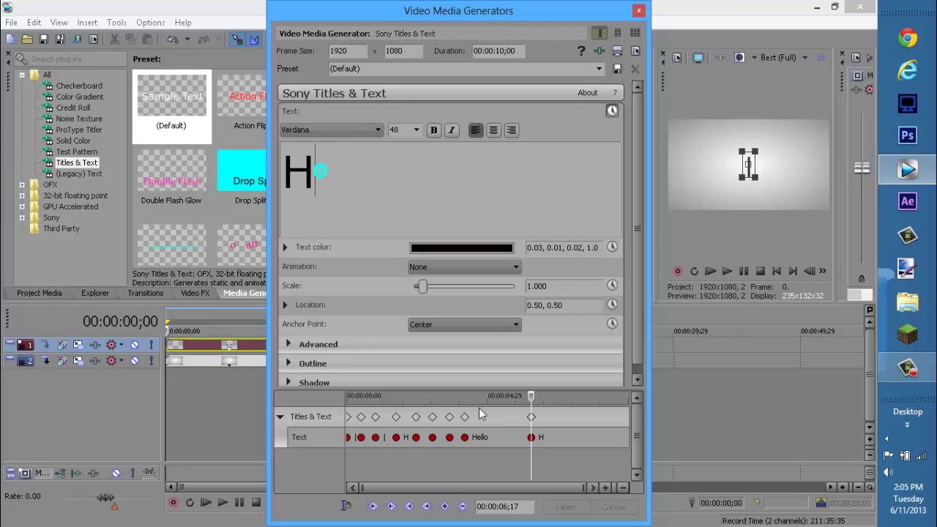
pyautogui.rightClick(532, 438)
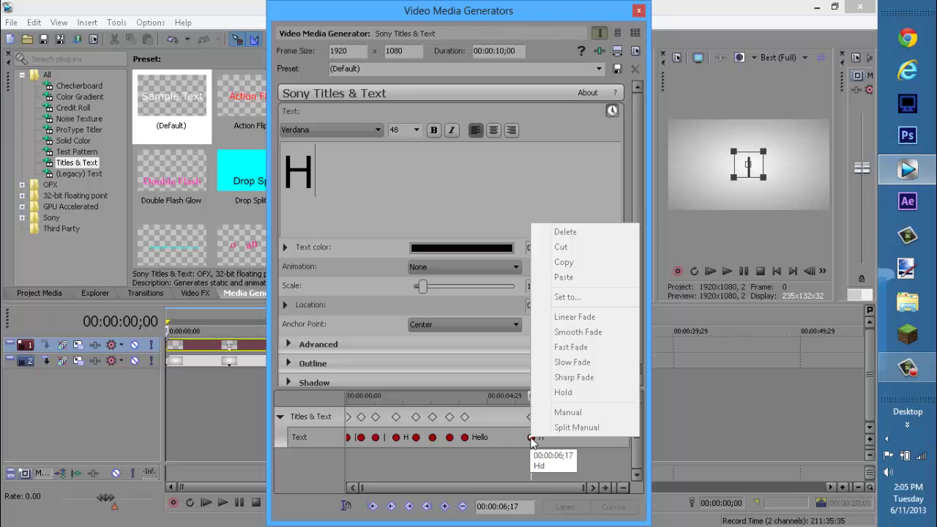
pyautogui.click(501, 441)
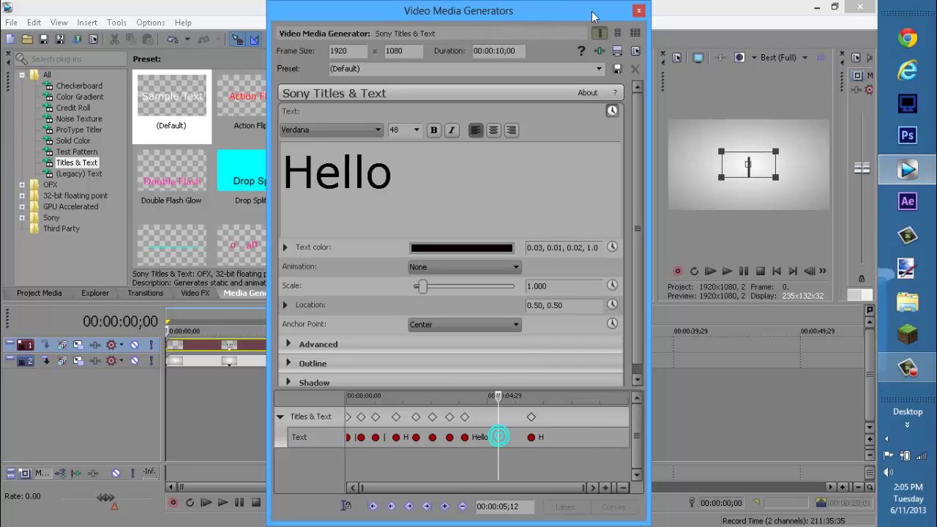
pyautogui.click(639, 11)
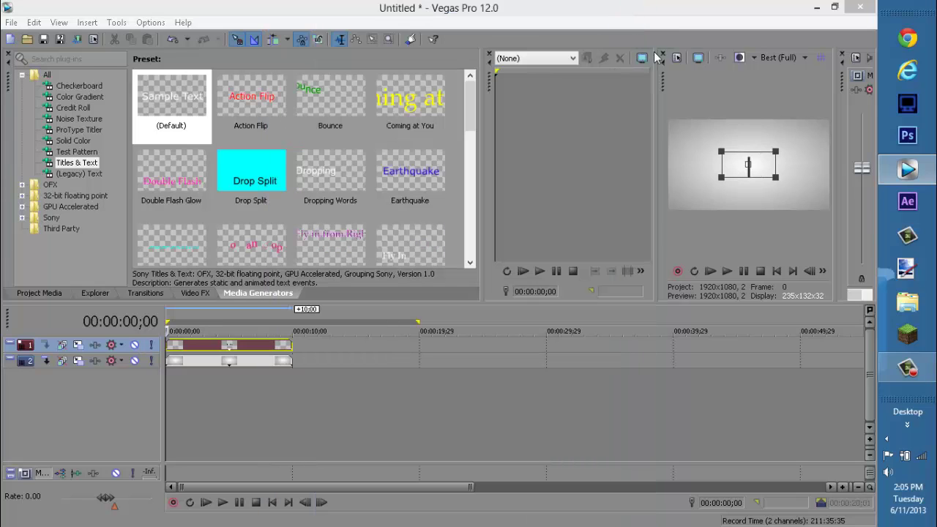
# Set the preview quality to Draft (Quarter) and start playing the typing title
pyautogui.click(790, 59)
pyautogui.moveTo(788, 75)
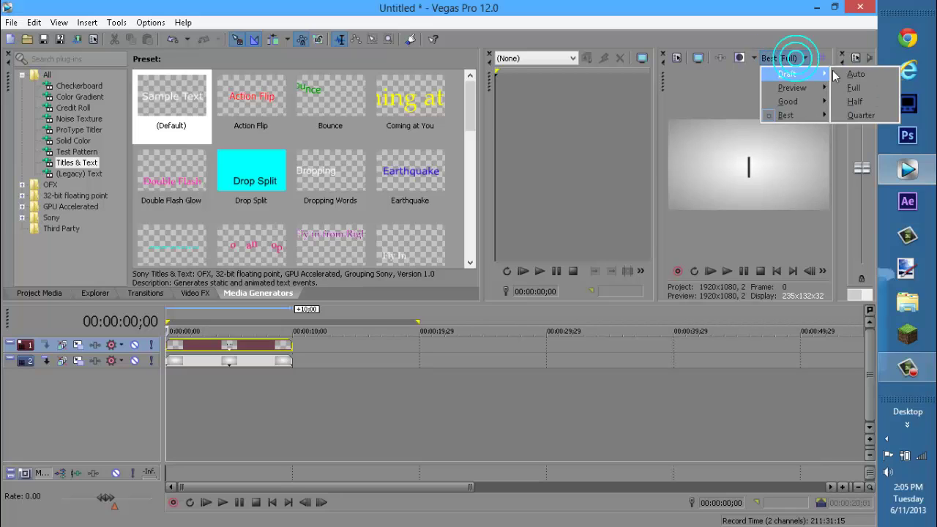
pyautogui.click(861, 115)
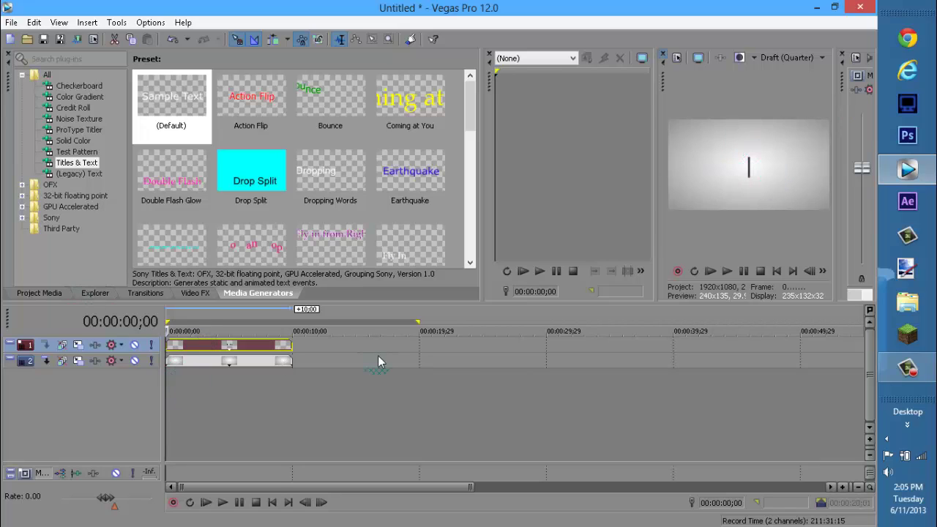
pyautogui.press('space')
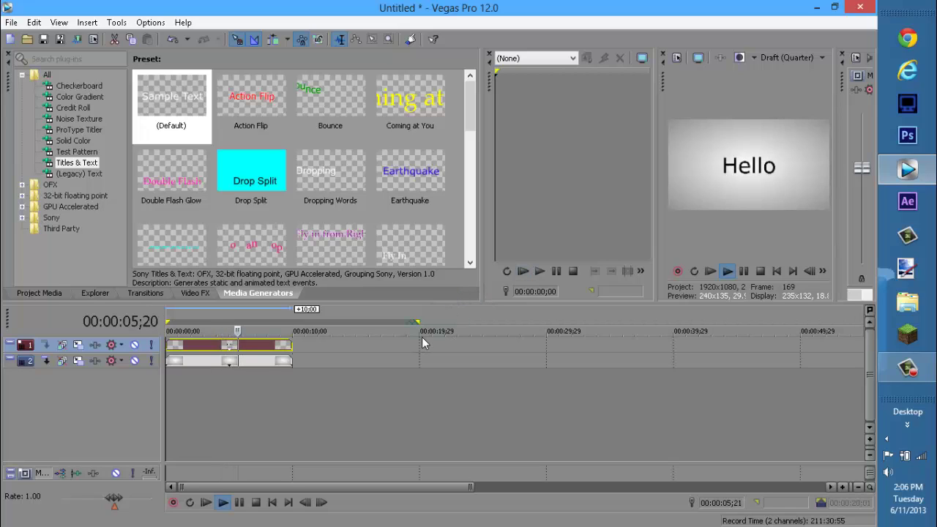
# Stop playback and time-compress the track 1 text event to about 2;19, returning to the start
pyautogui.press('space')
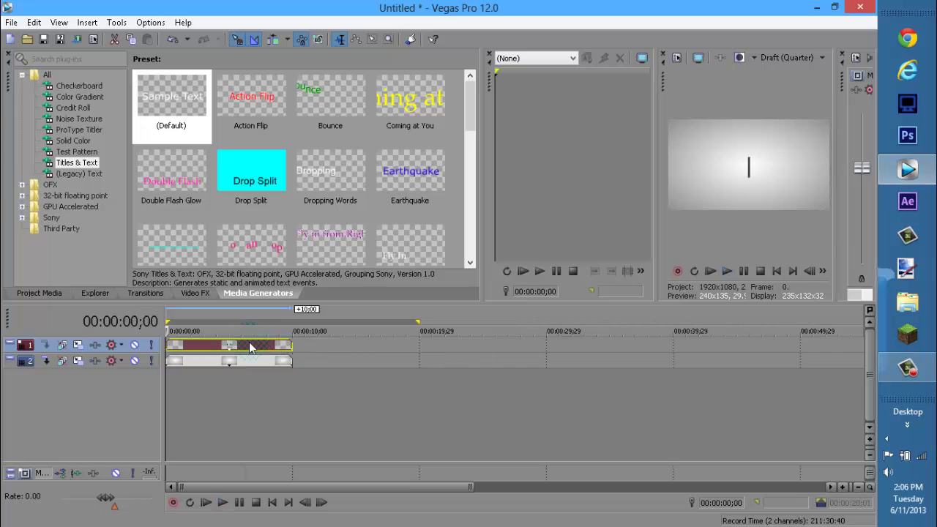
pyautogui.click(250, 345)
pyautogui.moveTo(291, 347); pyautogui.dragTo(249, 345)
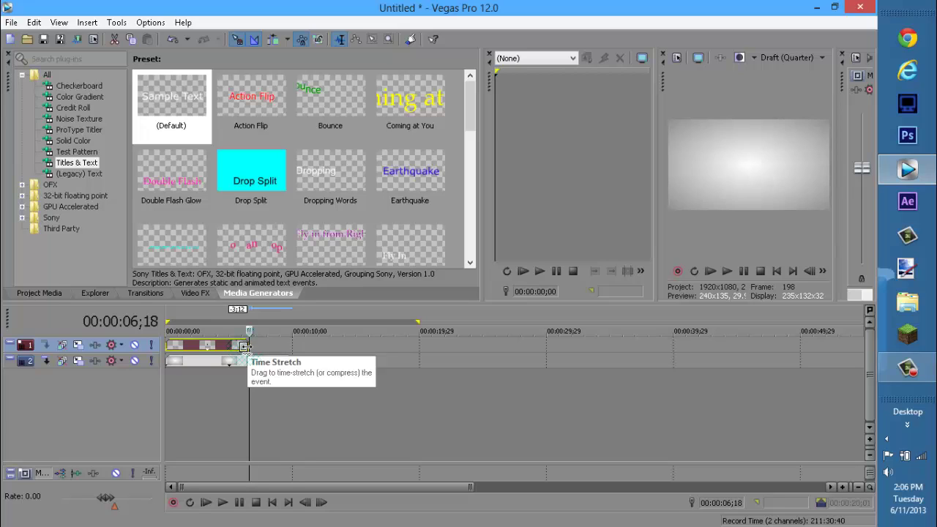
pyautogui.moveTo(244, 345); pyautogui.dragTo(214, 349)
pyautogui.click(167, 322)
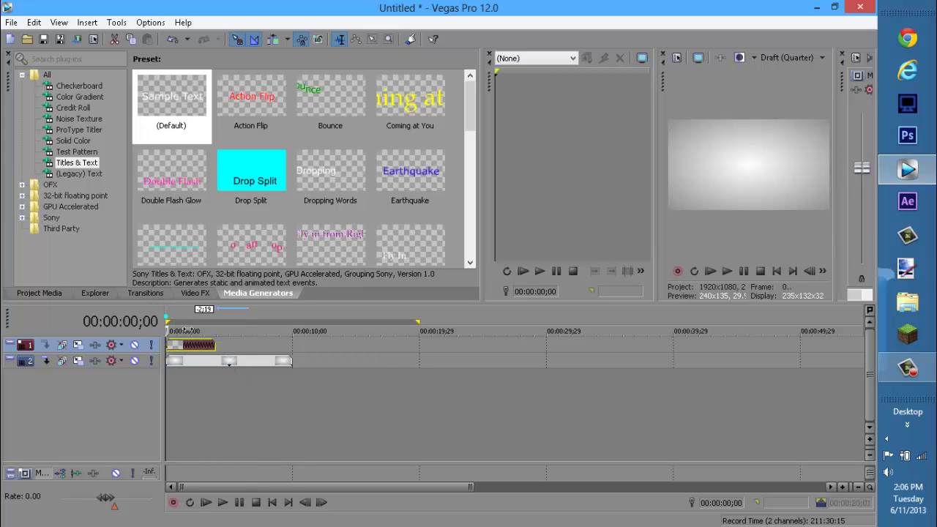
pyautogui.click(270, 382)
pyautogui.click(507, 392)
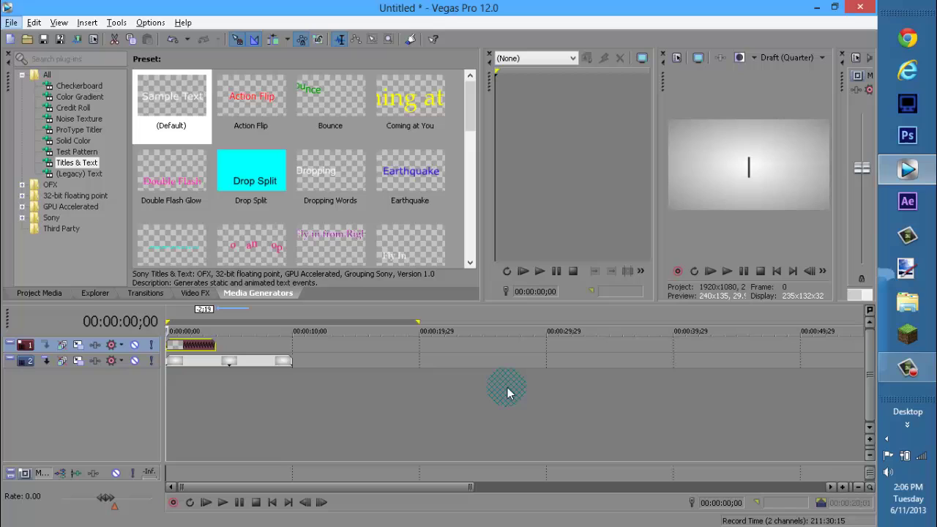
pyautogui.hotkey('alt', 'space')
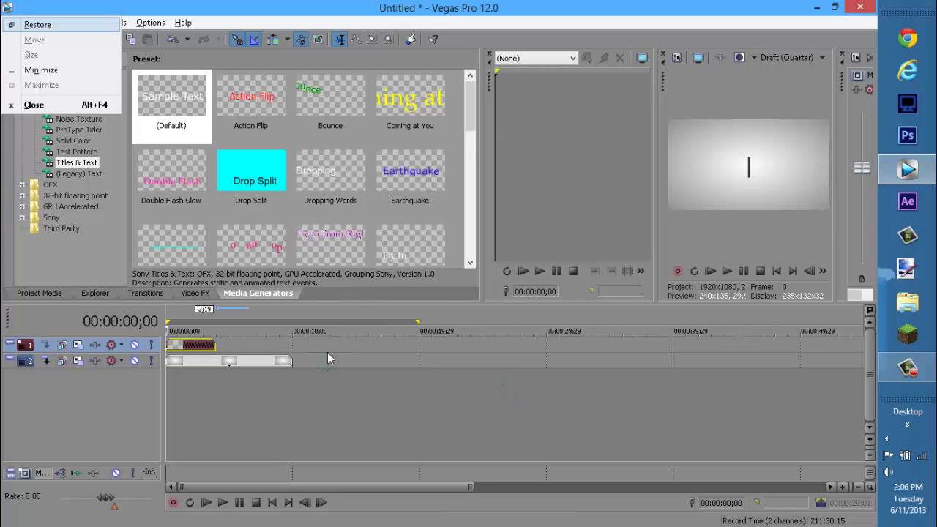
pyautogui.click(579, 228)
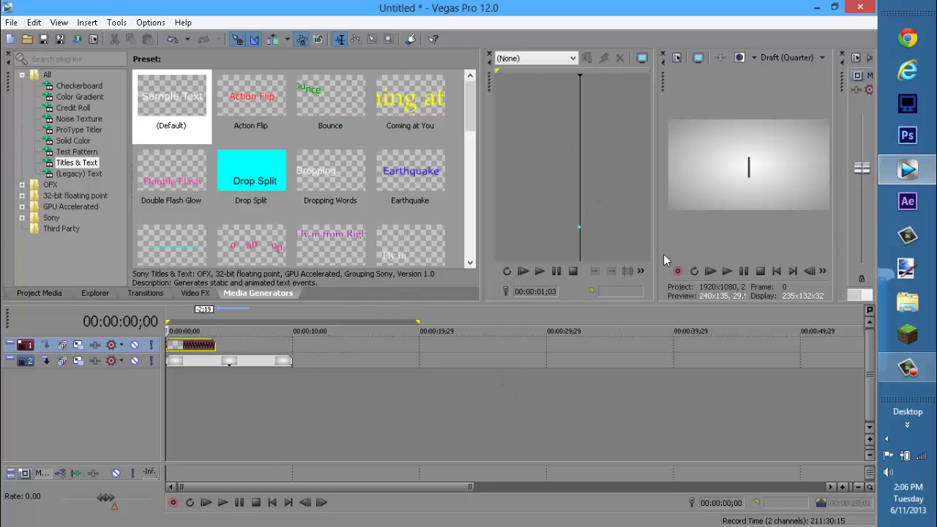
pyautogui.click(722, 271)
pyautogui.click(770, 175)
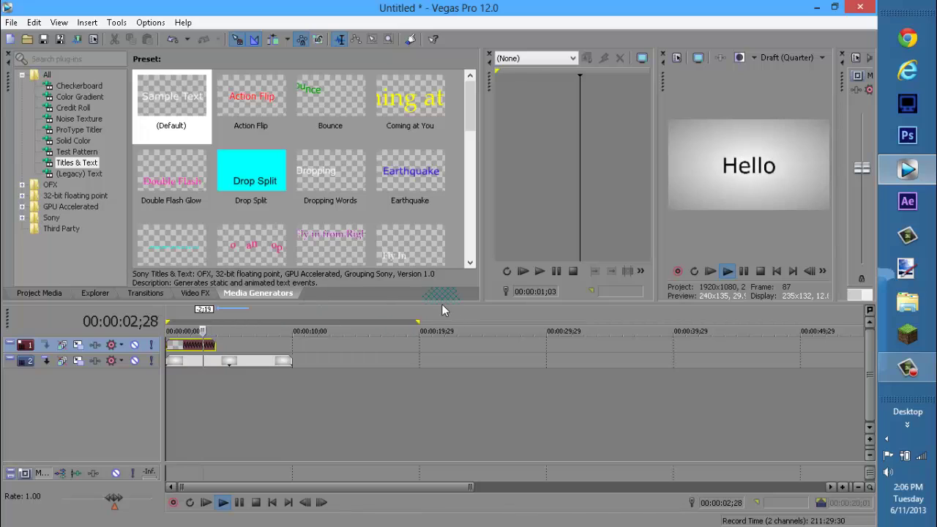
pyautogui.press('space')
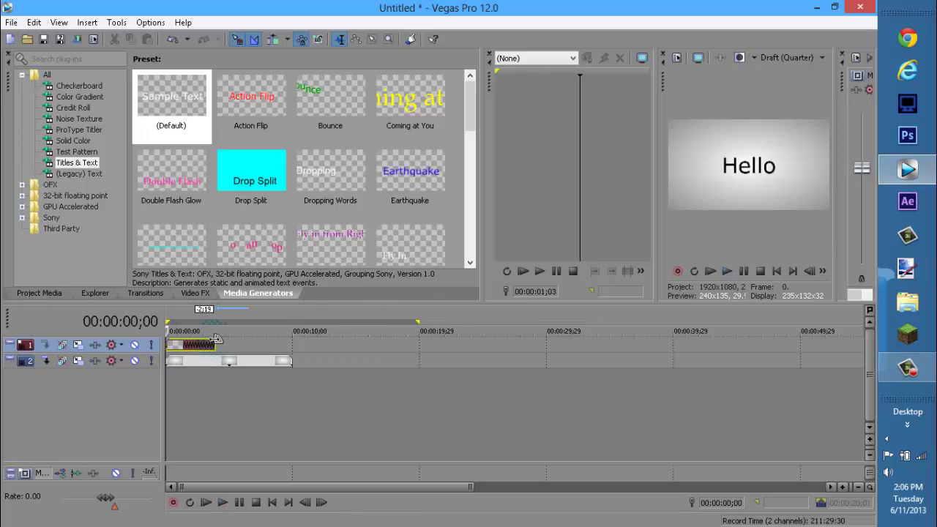
# Compress the text event to about 2;08 and replay it several times to check speed
pyautogui.moveTo(213, 345); pyautogui.dragTo(183, 345)
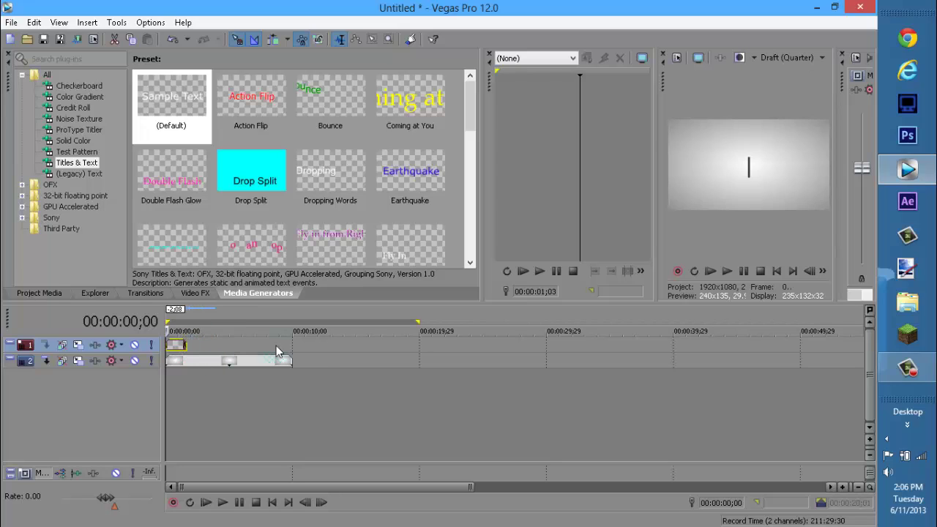
pyautogui.press('space')
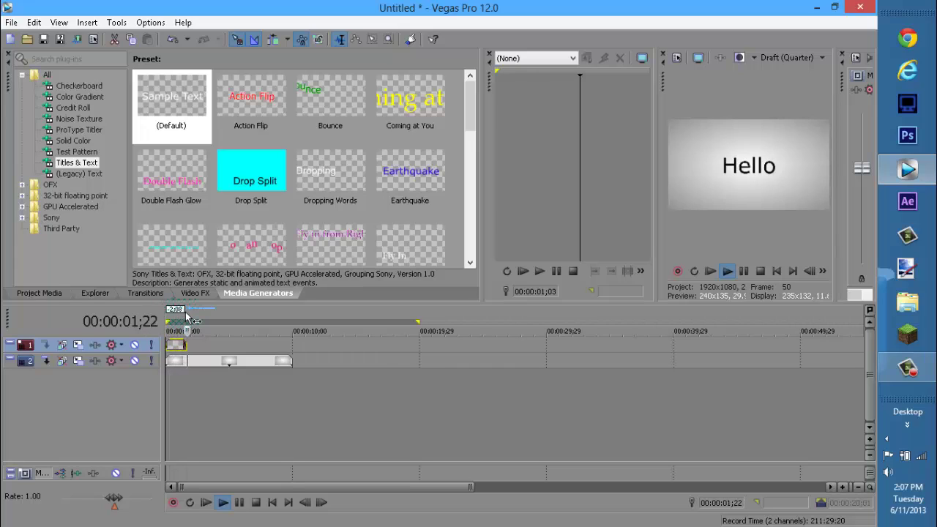
pyautogui.press('space')
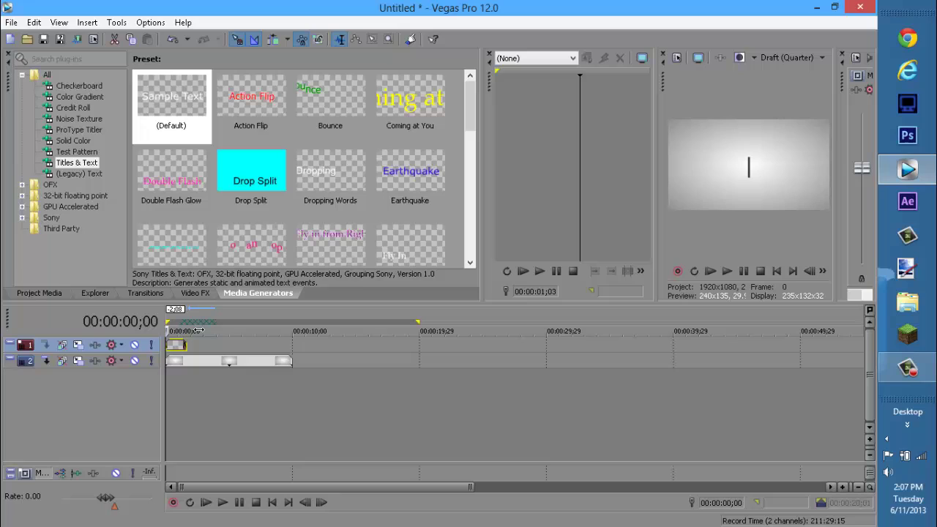
pyautogui.press('space')
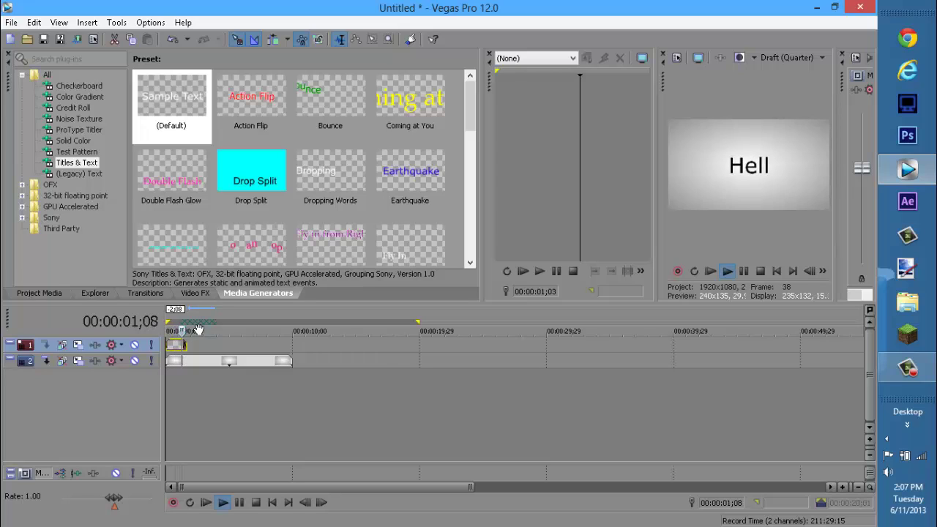
pyautogui.press('space')
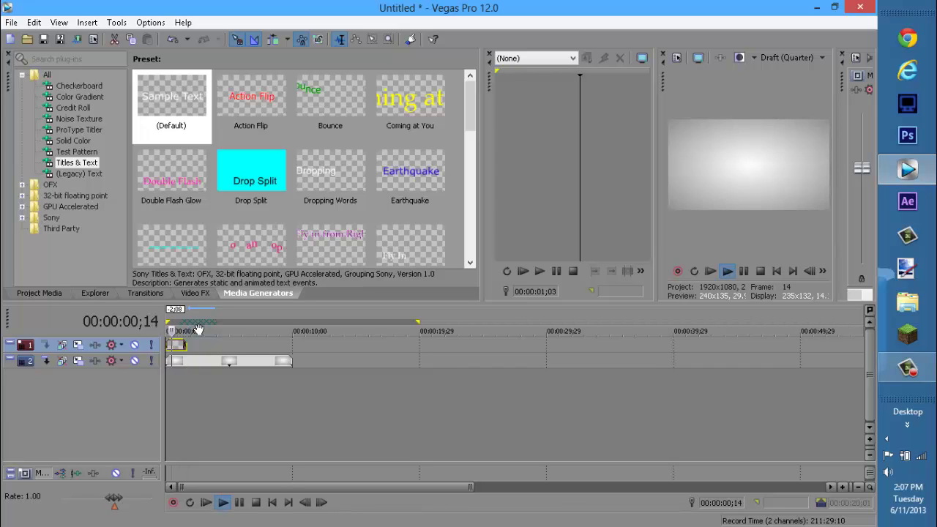
pyautogui.press('space')
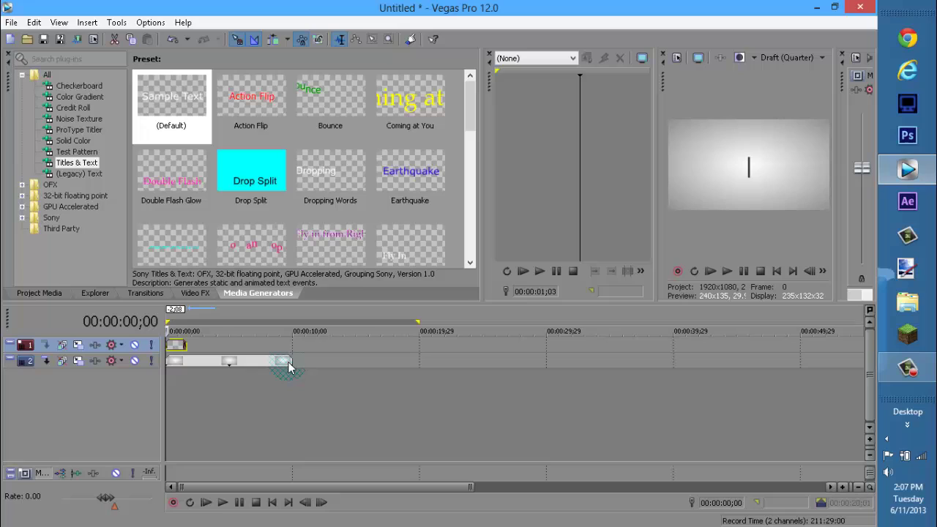